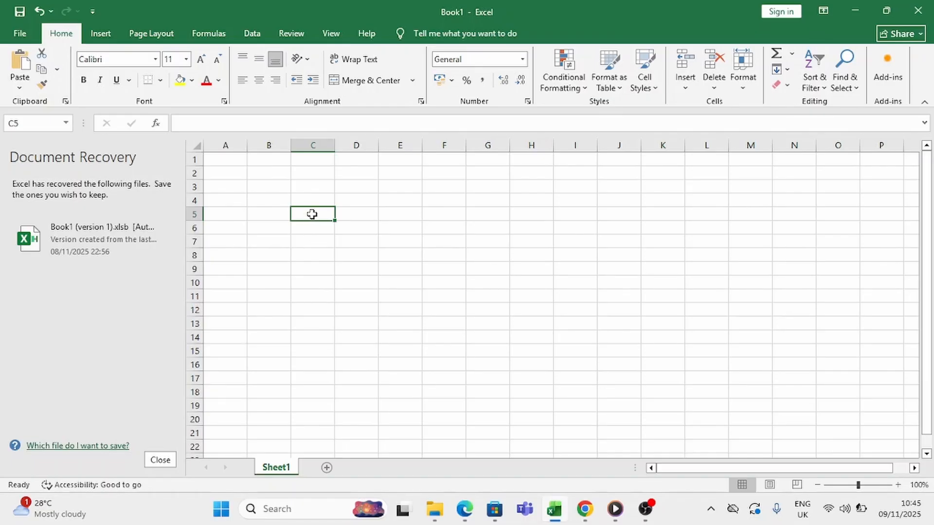
# Dismiss the Document Recovery pane and remove the unopened recovered files
pyautogui.click(13, 124)
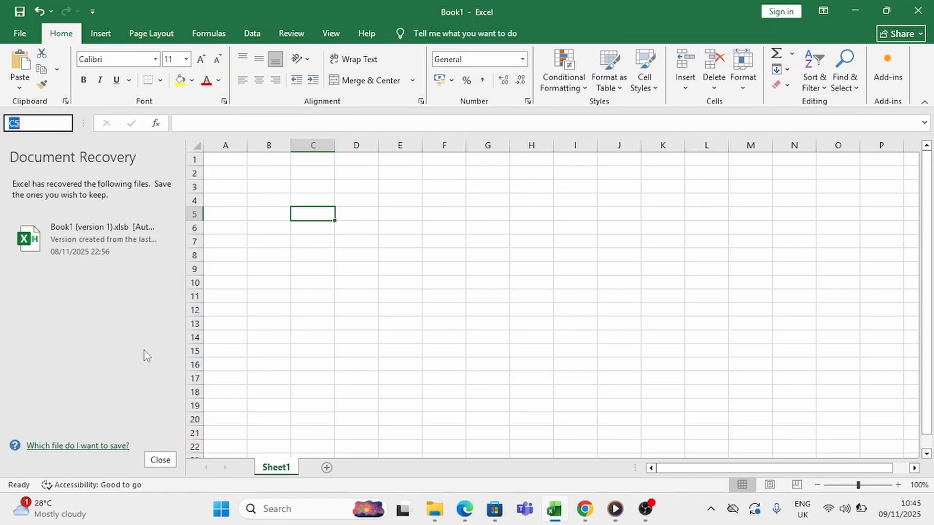
pyautogui.click(161, 459)
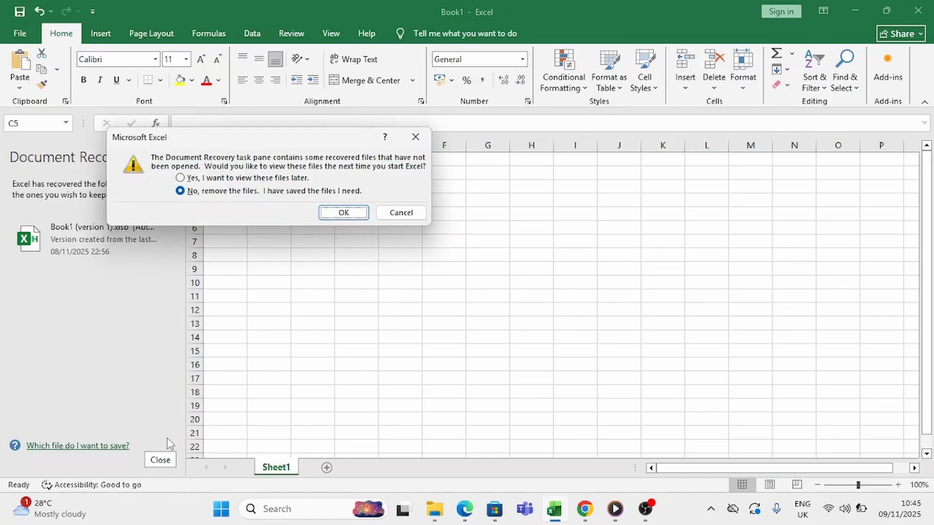
pyautogui.click(344, 213)
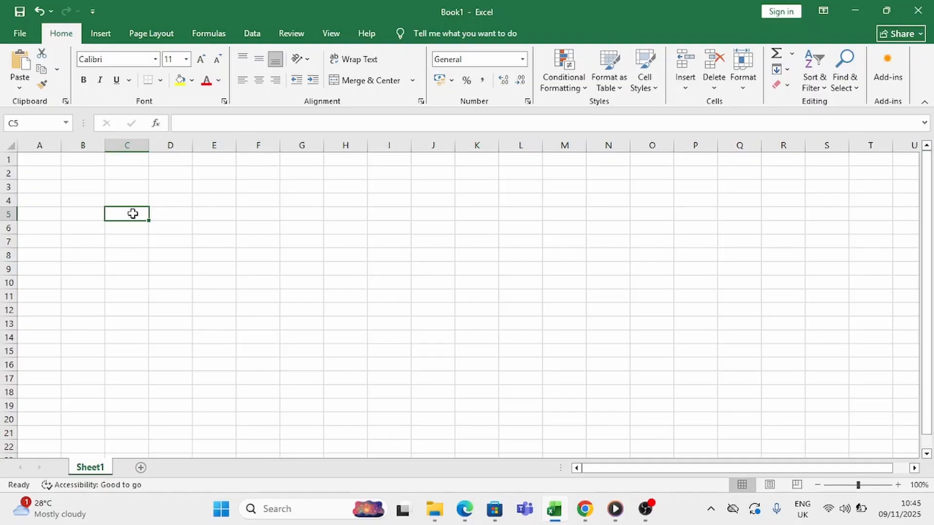
# Enter the formula =2+5 in cell C5 and reselect the cell to check it
pyautogui.write('=')
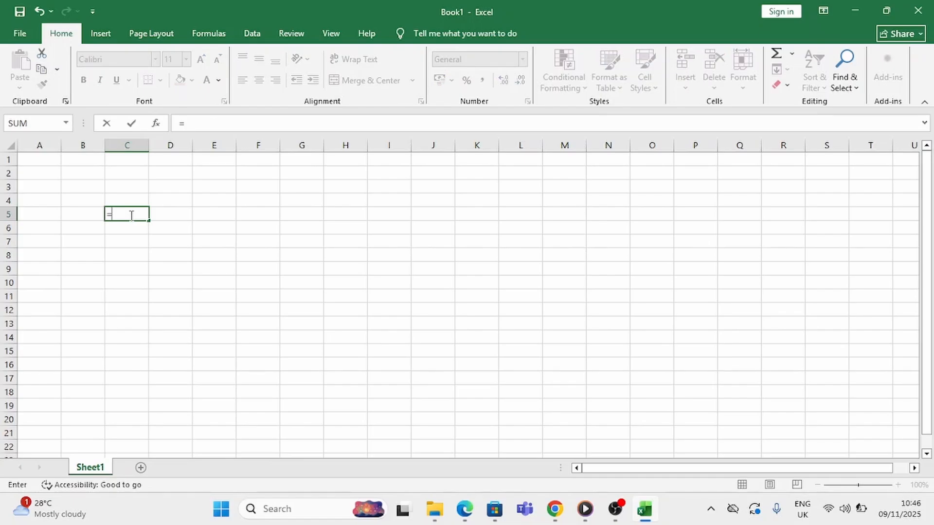
pyautogui.write('2+5')
pyautogui.press('Return')
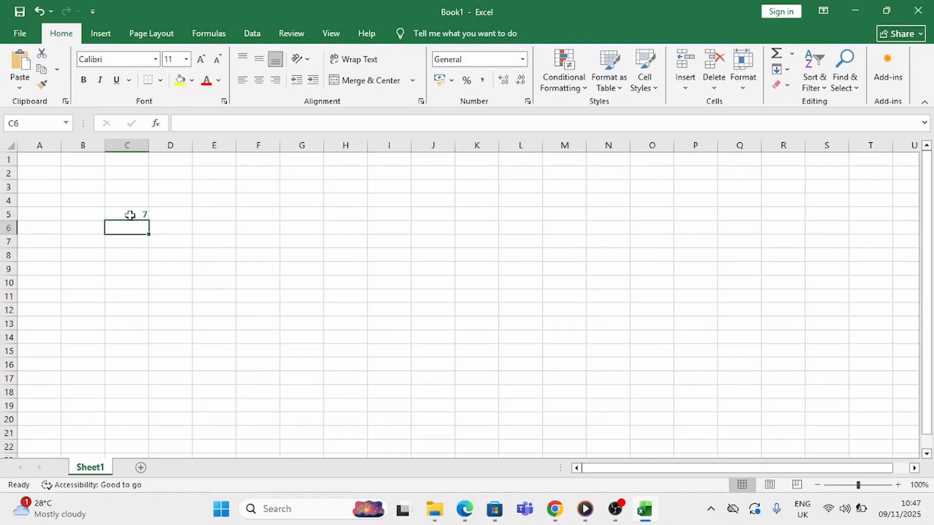
pyautogui.click(130, 216)
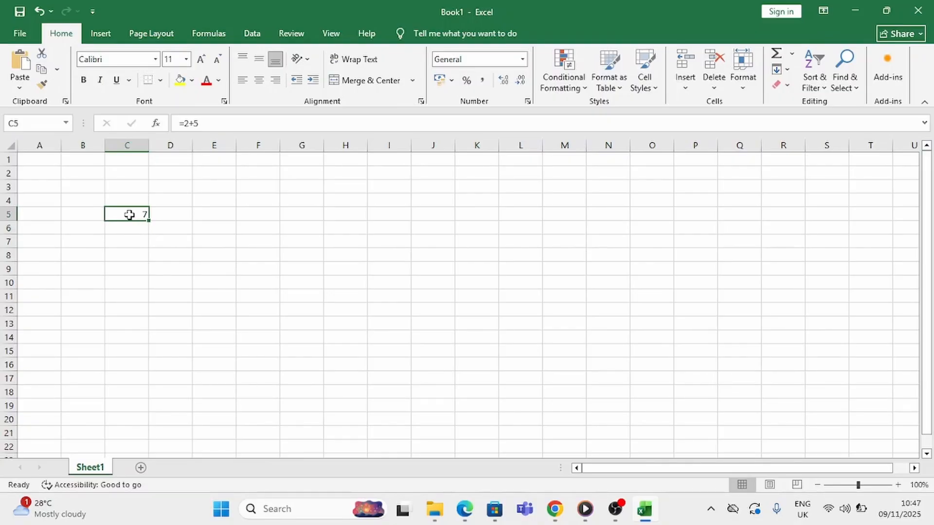
# Enter the division formula =8/4 in cell C6
pyautogui.click(129, 229)
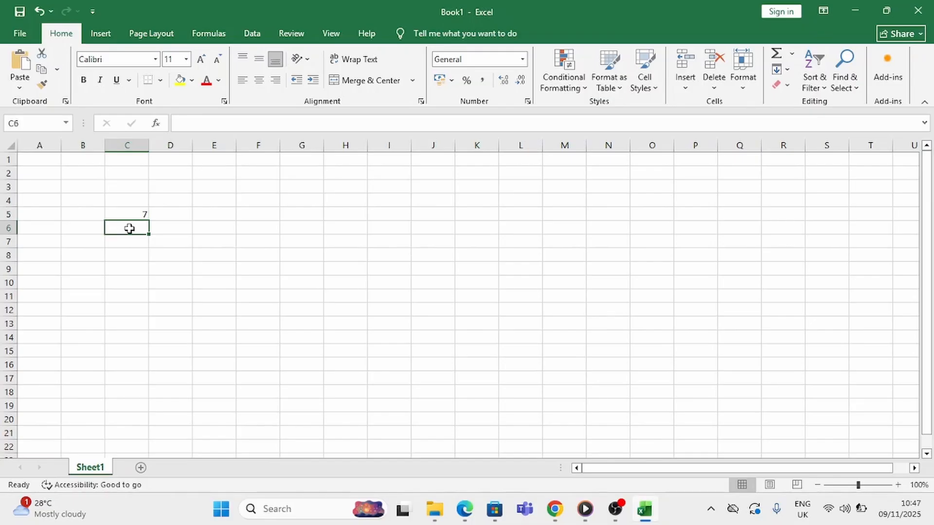
pyautogui.write('=')
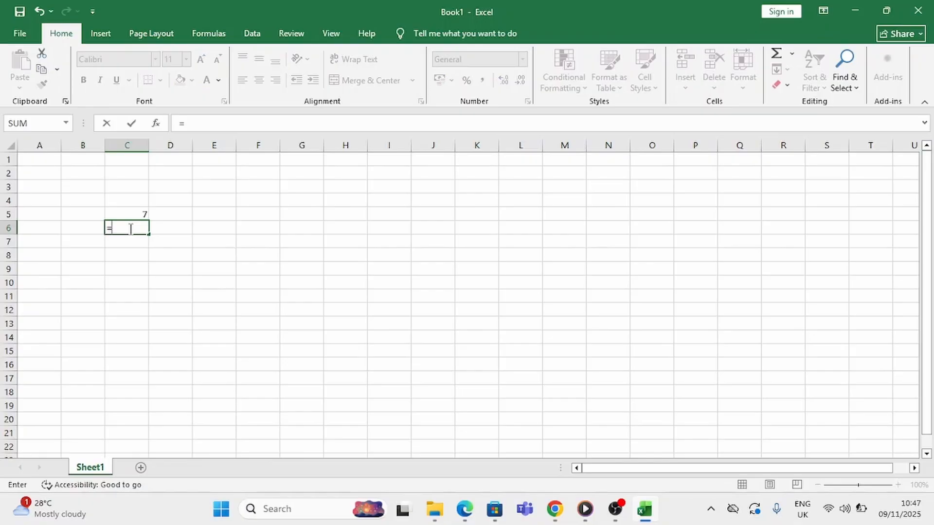
pyautogui.write('8/4')
pyautogui.press('Return')
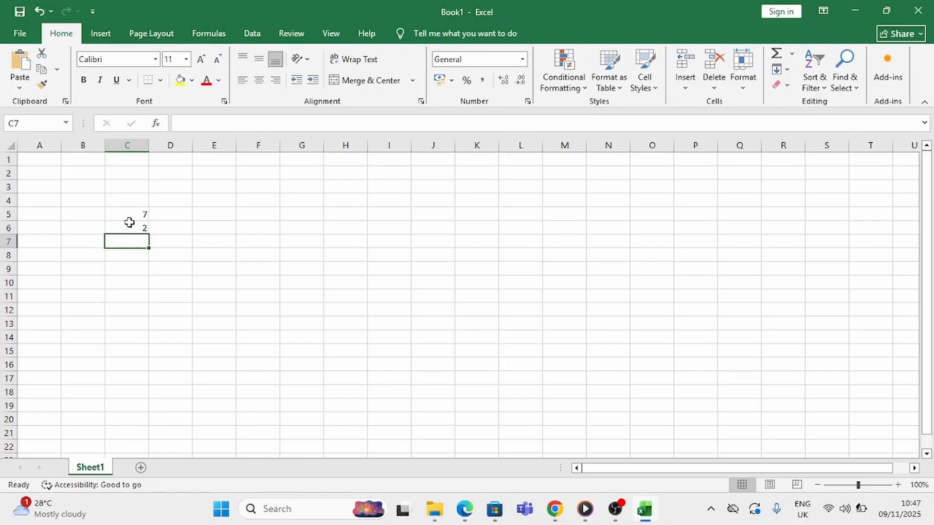
# Enter the numbers 3, 8 and 6 in cells A2, A3 and A4
pyautogui.click(43, 172)
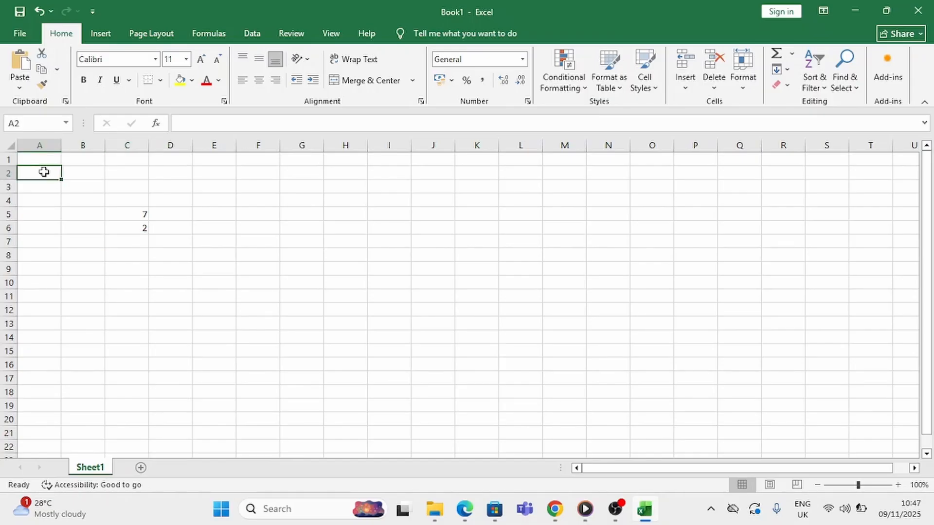
pyautogui.write('3')
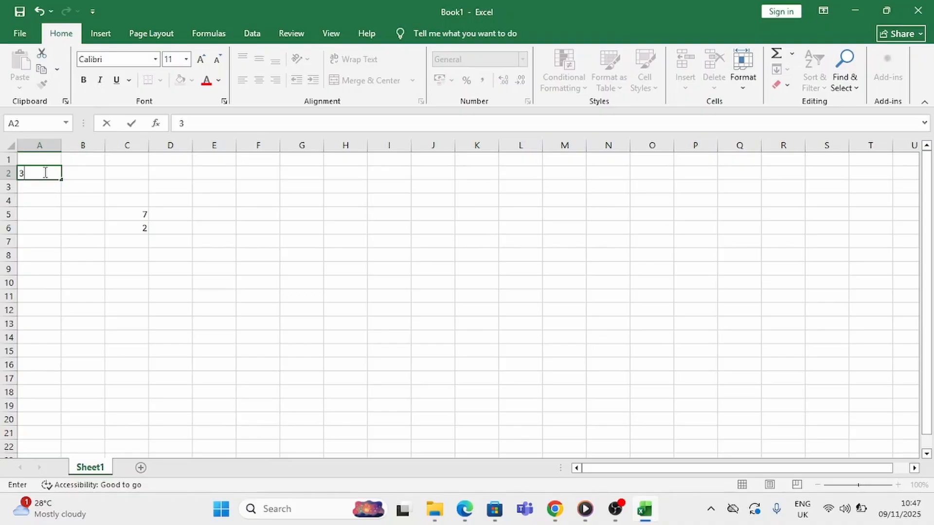
pyautogui.click(42, 184)
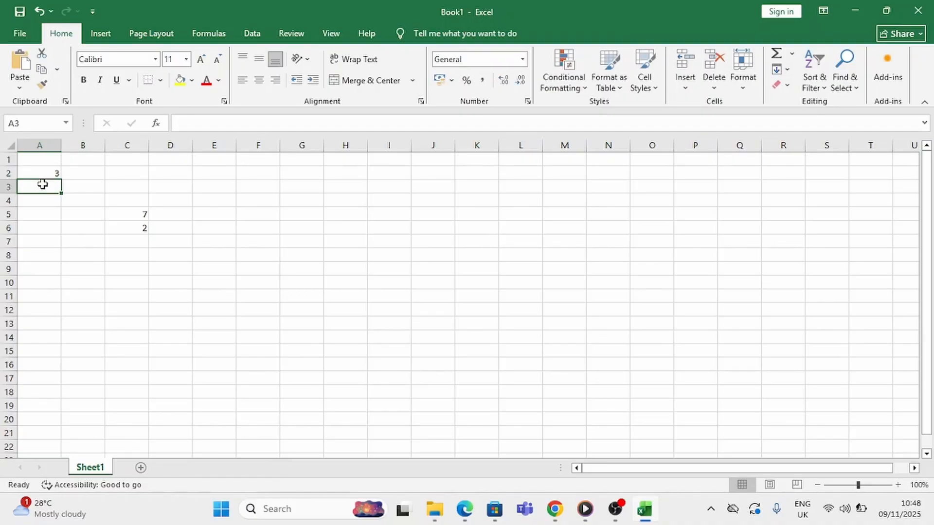
pyautogui.write('8')
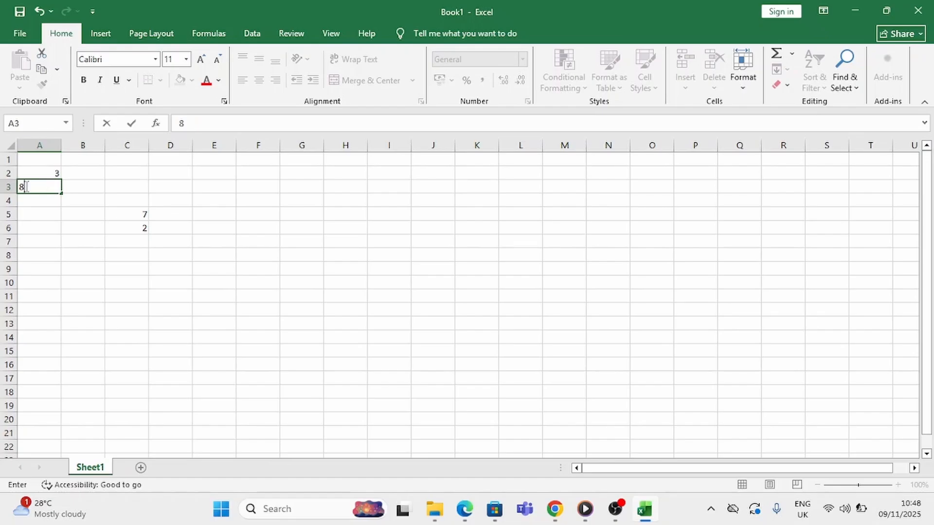
pyautogui.click(81, 237)
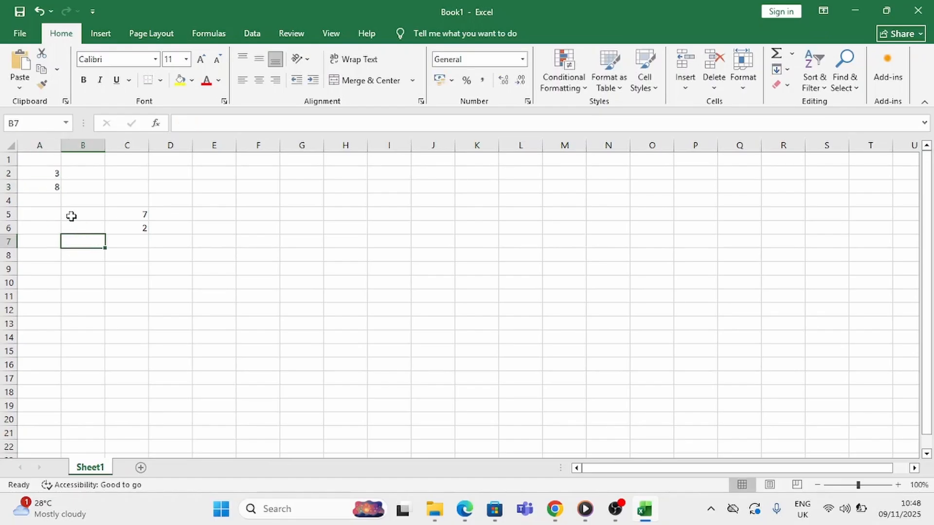
pyautogui.click(48, 204)
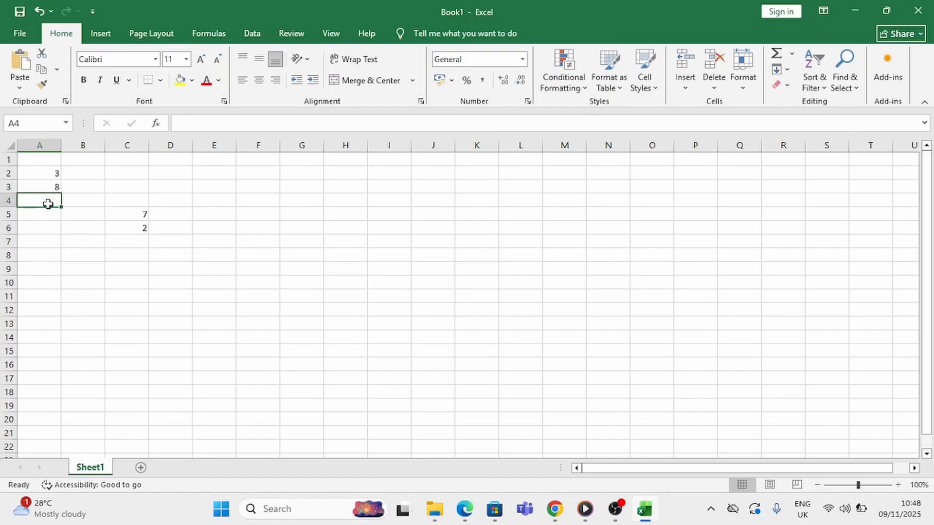
pyautogui.write('6')
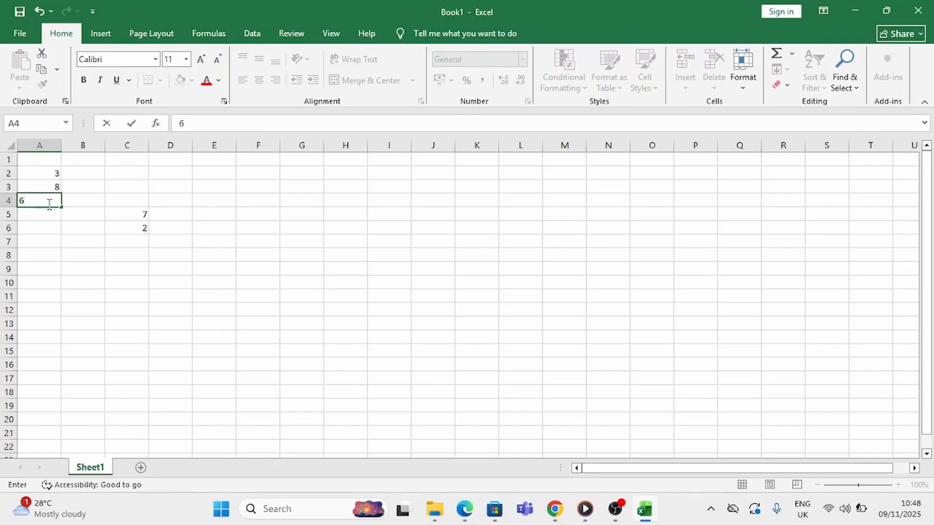
pyautogui.press('Return')
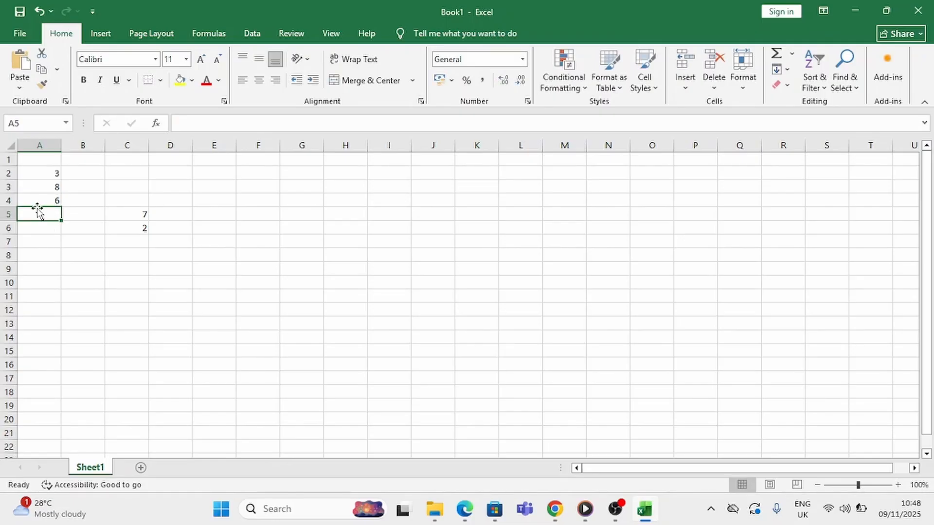
# Add the three numbers as typed constants in cell A5 with the formula =3+8+6
pyautogui.write('=')
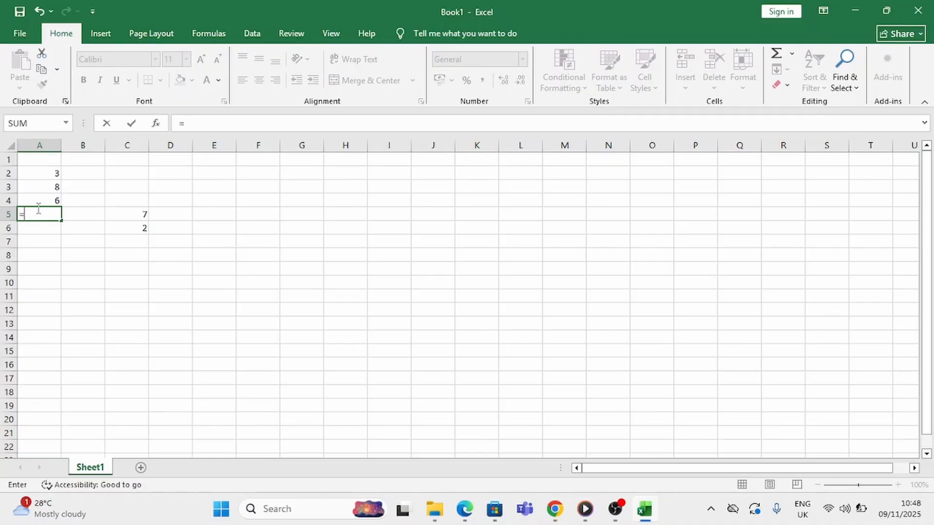
pyautogui.write('3+8+6')
pyautogui.press('Return')
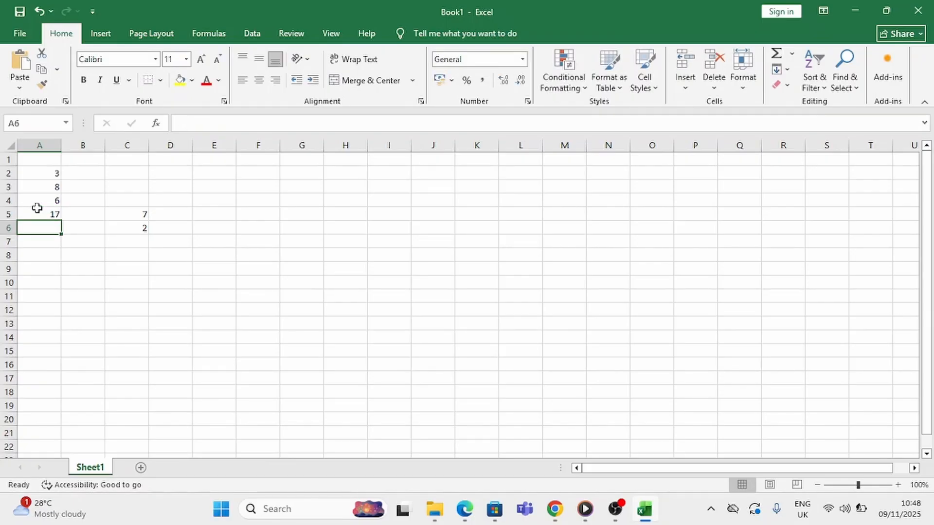
# Replace the content of cell A5 with the cell-reference formula =A2+A3+A4 and make the cell bold
pyautogui.click(42, 215)
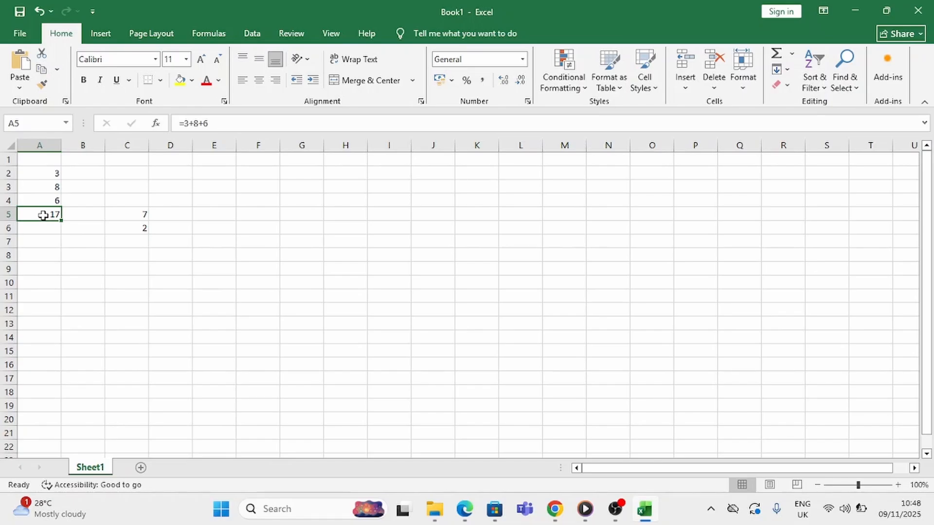
pyautogui.write('=')
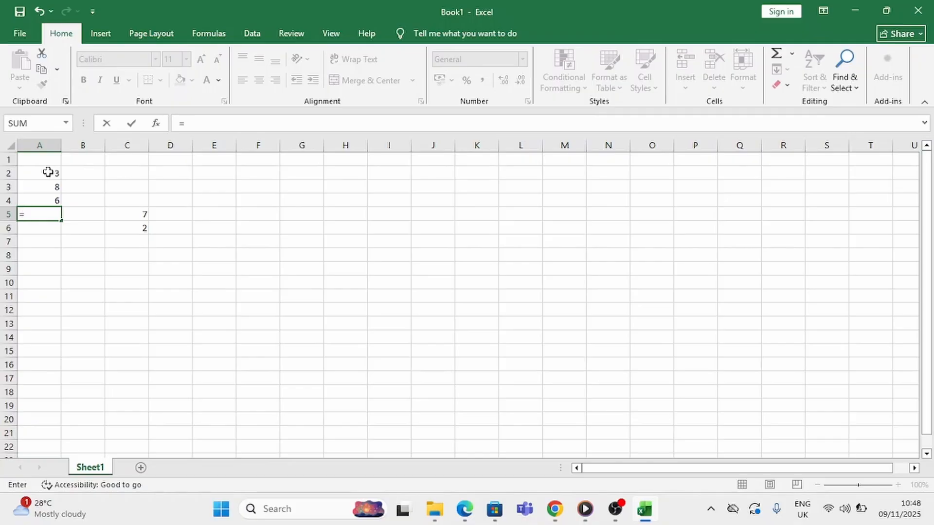
pyautogui.click(47, 172)
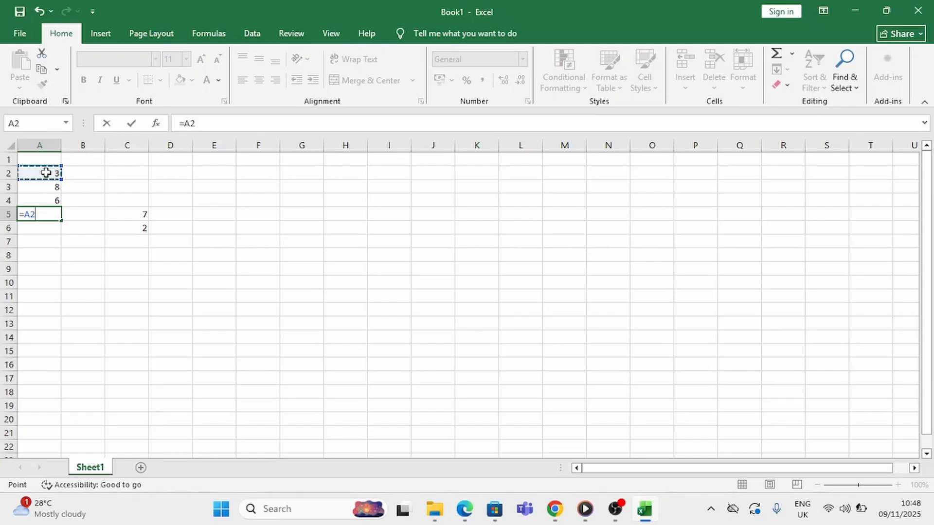
pyautogui.write('+')
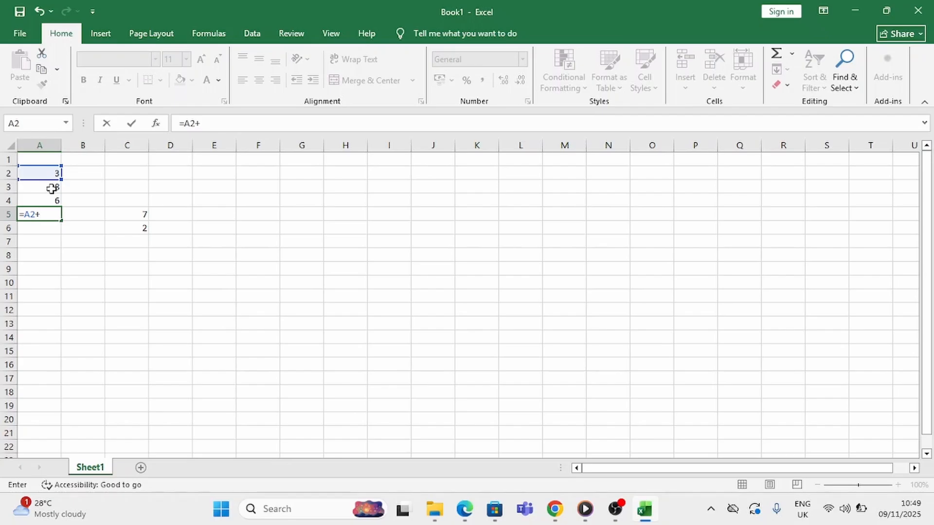
pyautogui.click(51, 188)
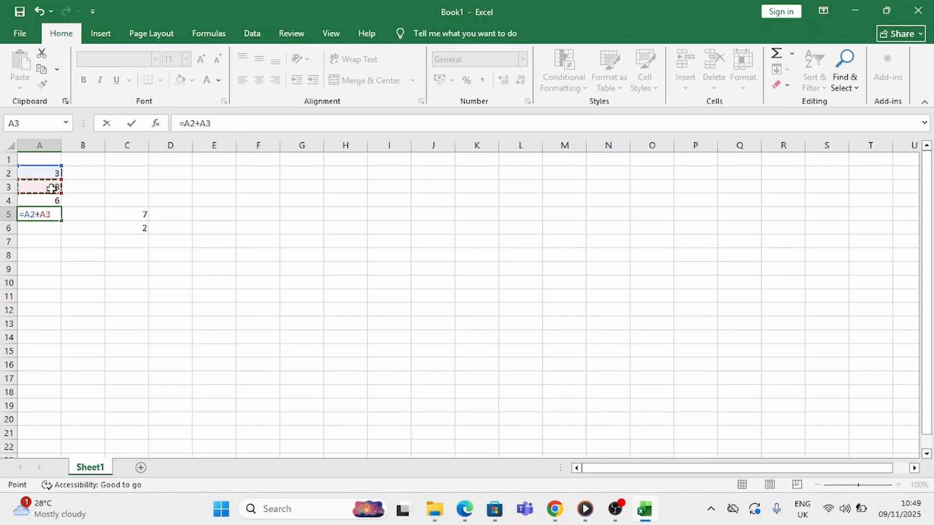
pyautogui.write('+')
pyautogui.click(49, 200)
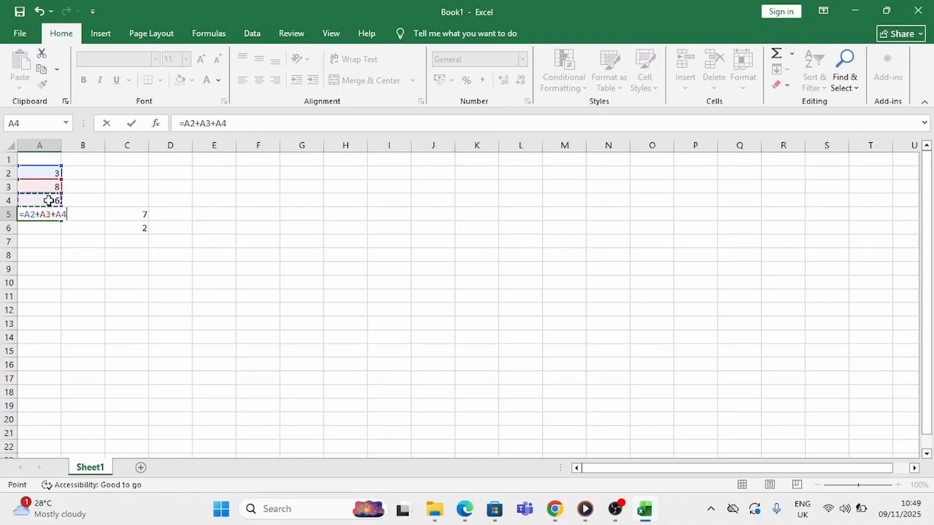
pyautogui.press('Return')
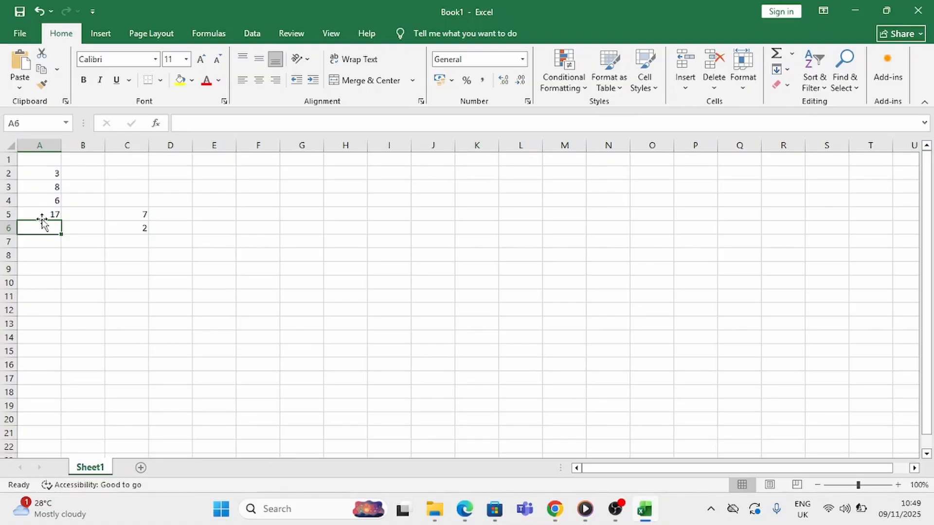
pyautogui.click(46, 214)
pyautogui.click(86, 84)
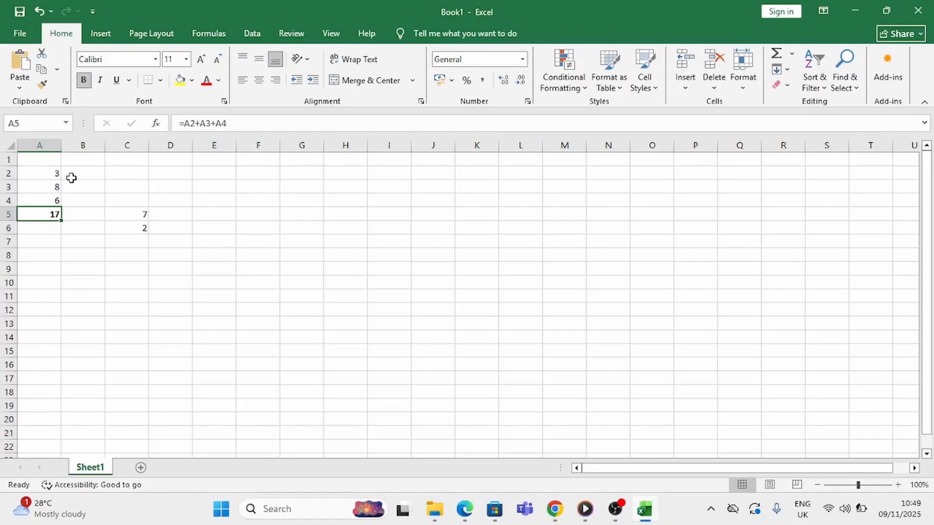
# Change the number in cell A2 to 7 and check the total in A5
pyautogui.click(49, 174)
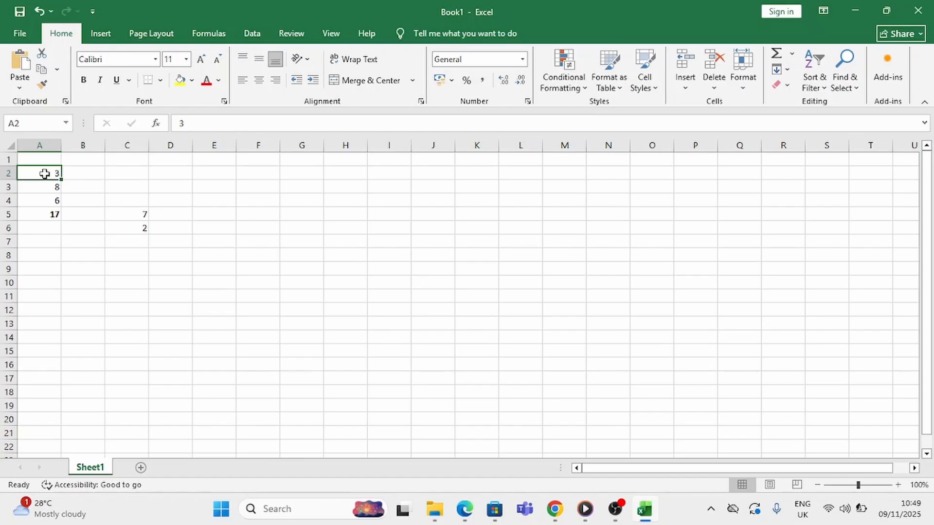
pyautogui.write('7')
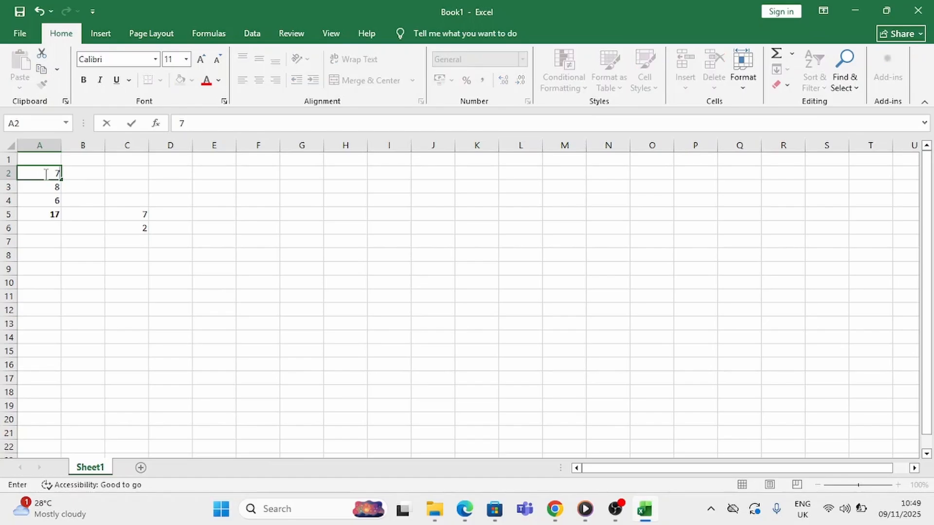
pyautogui.press('Return')
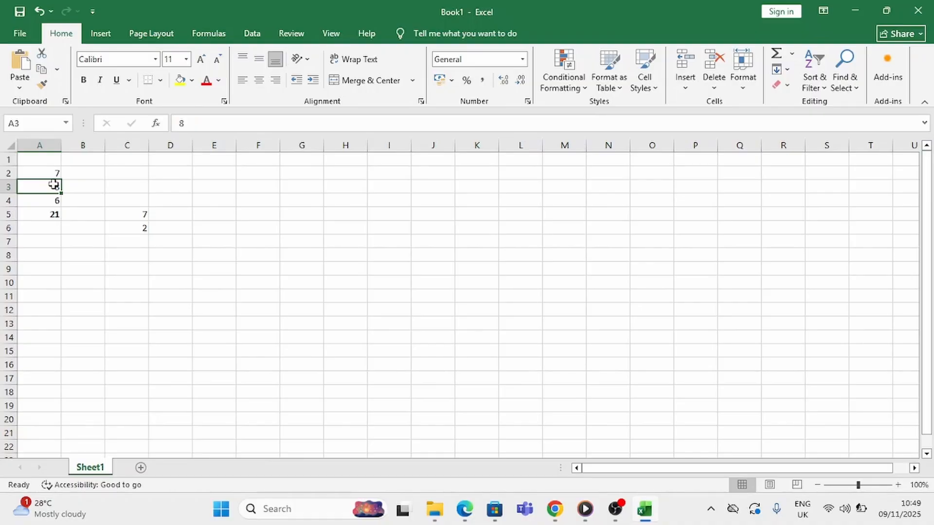
pyautogui.click(49, 214)
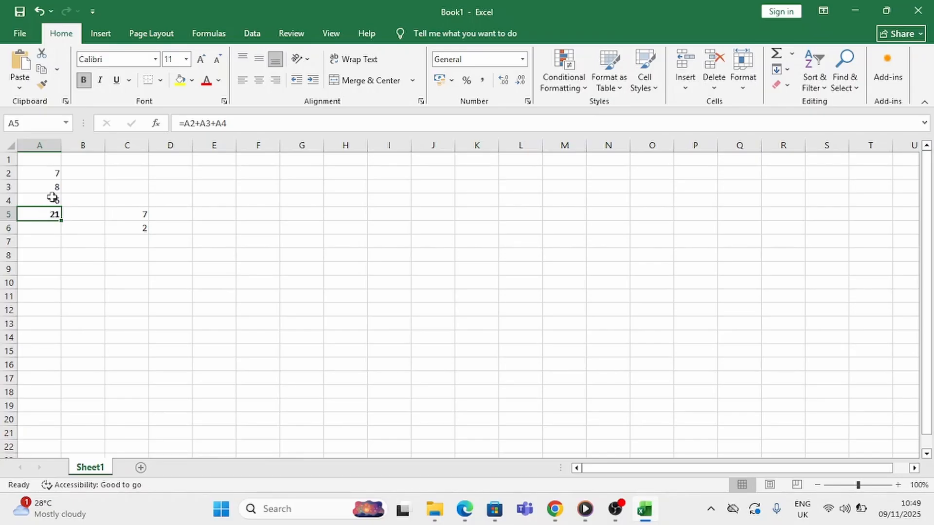
# Set the number in cell A2 back to 3
pyautogui.click(48, 175)
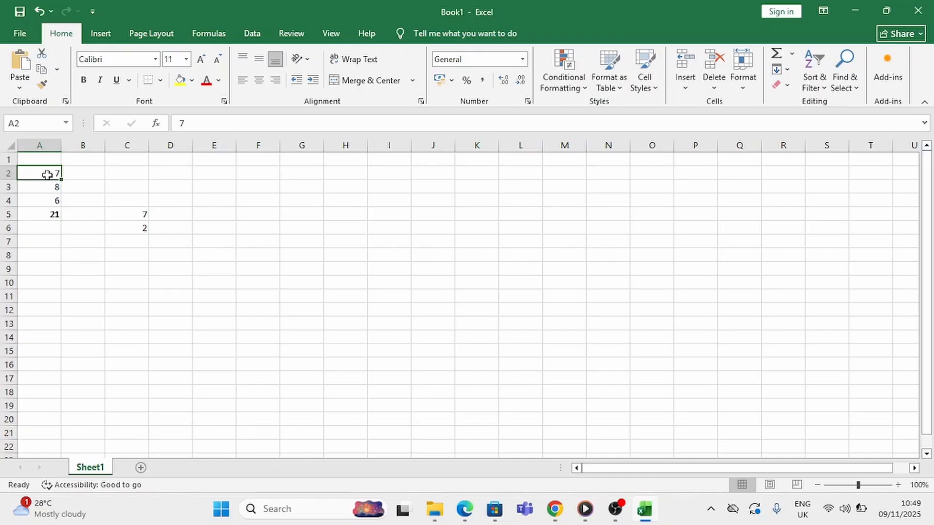
pyautogui.write('3')
pyautogui.press('Return')
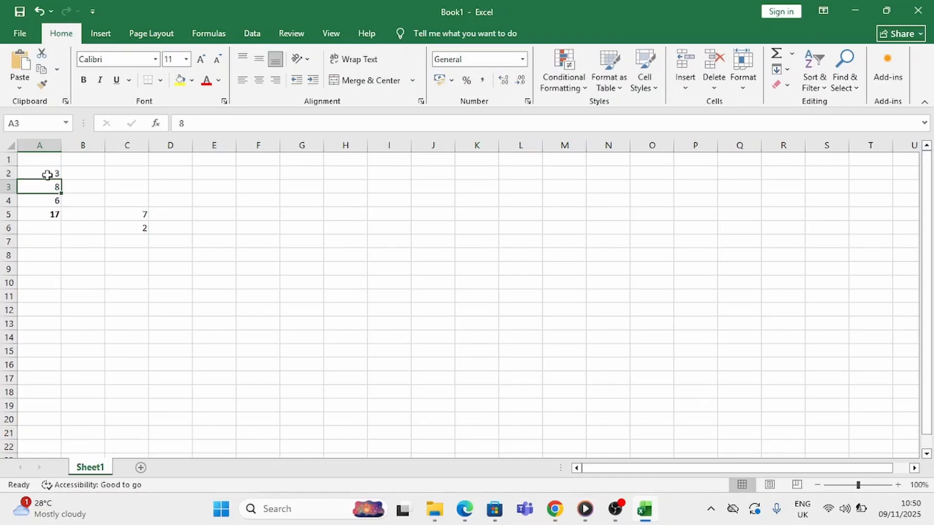
# Replace the content of cell A5 with the typed-number formula =3+8+6, keeping the cell bold
pyautogui.click(48, 214)
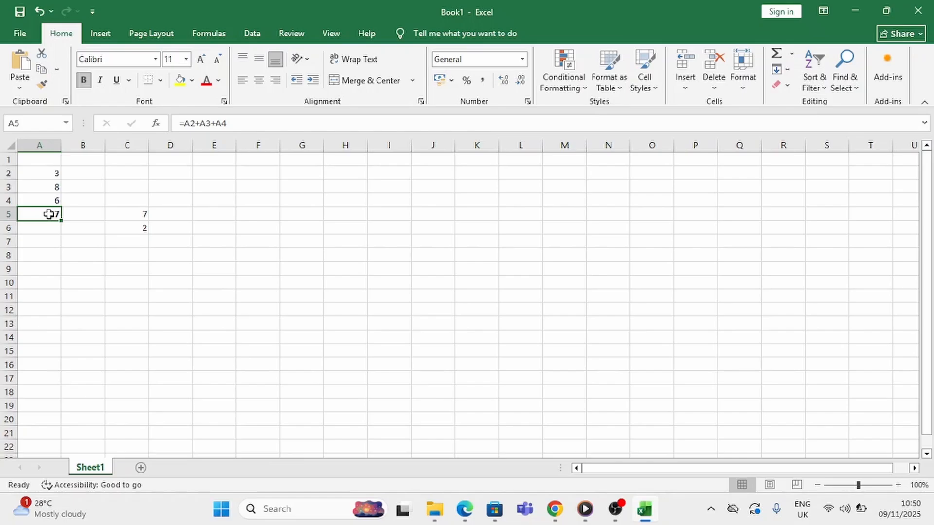
pyautogui.press('BackSpace')
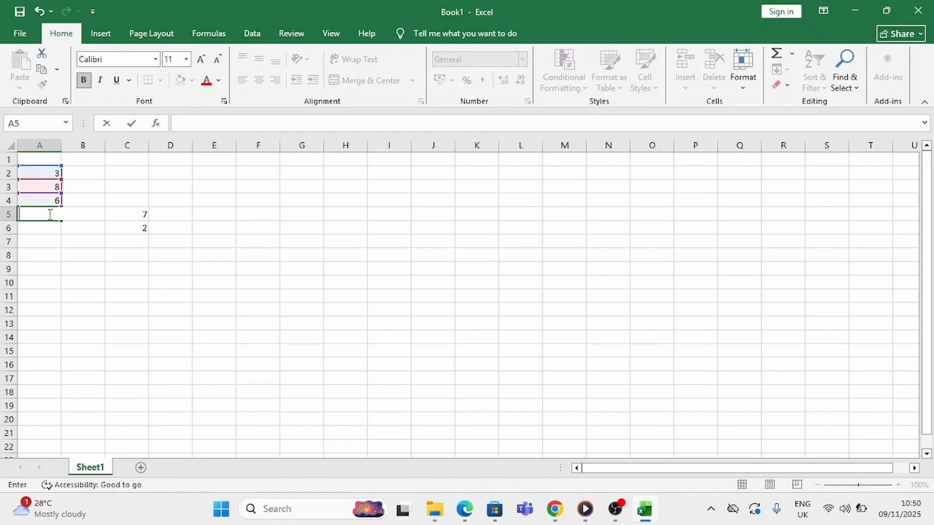
pyautogui.write('+')
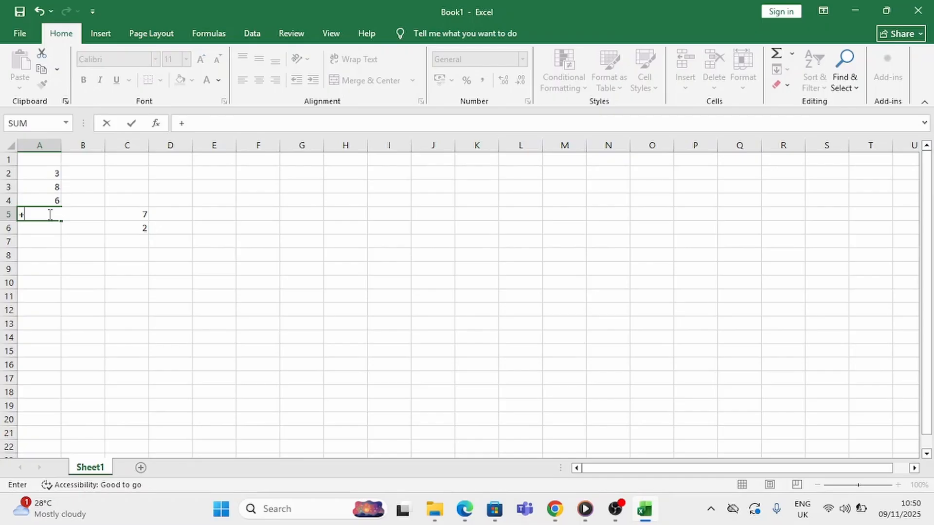
pyautogui.press('BackSpace')
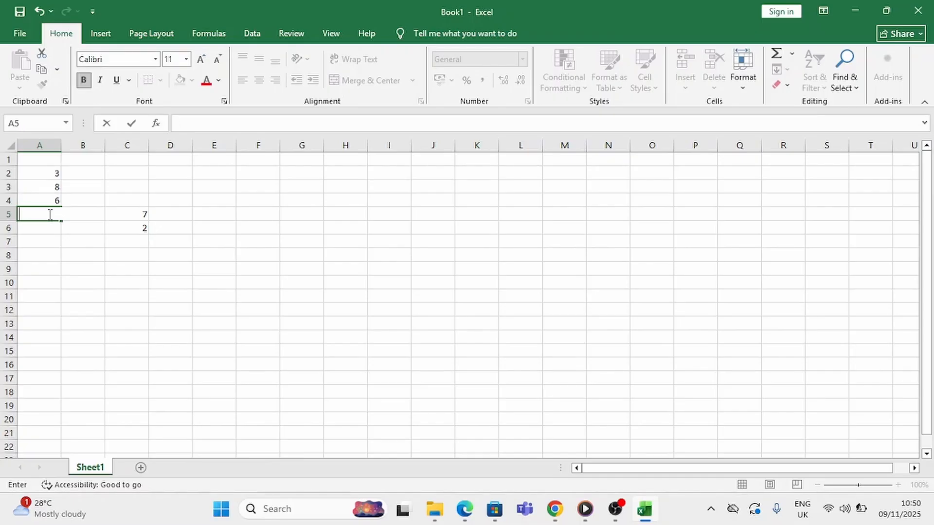
pyautogui.write('+')
pyautogui.press('BackSpace')
pyautogui.write('=')
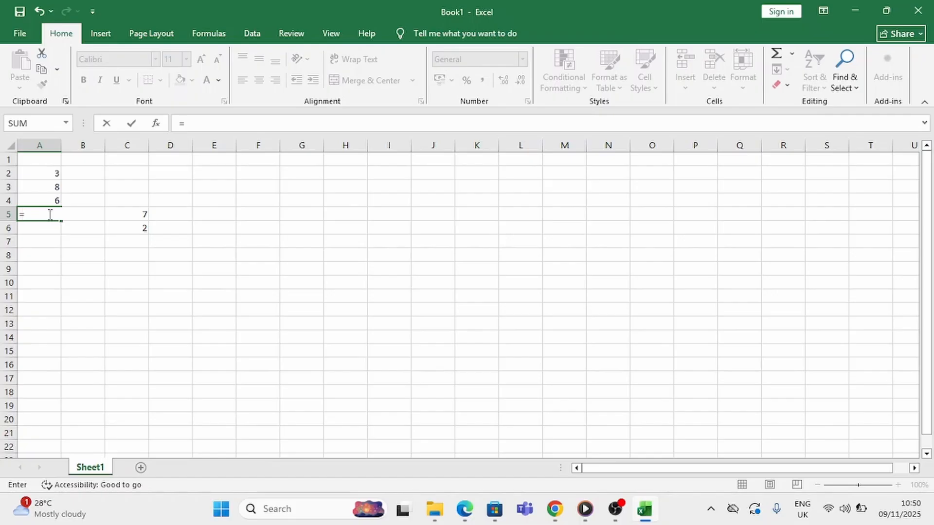
pyautogui.write('3+8+6')
pyautogui.press('Return')
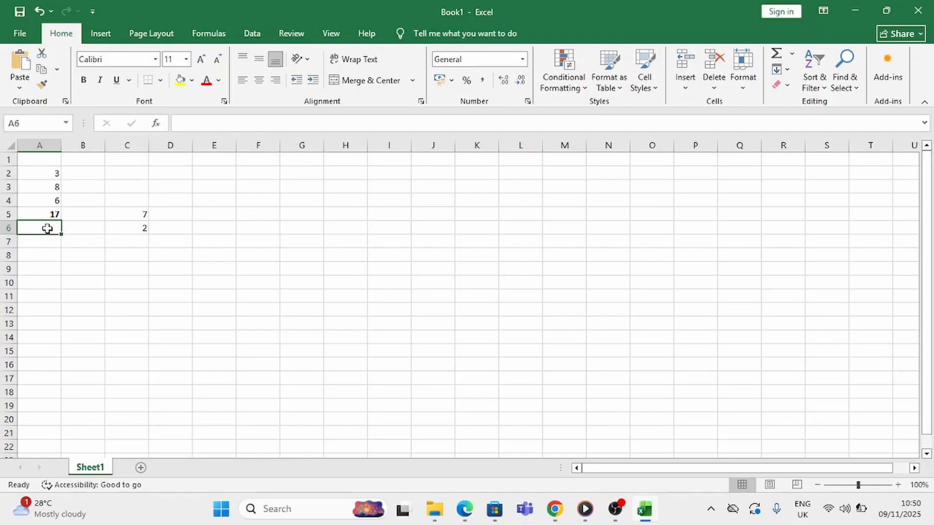
pyautogui.click(52, 214)
pyautogui.hotkey('ctrl', 'b')
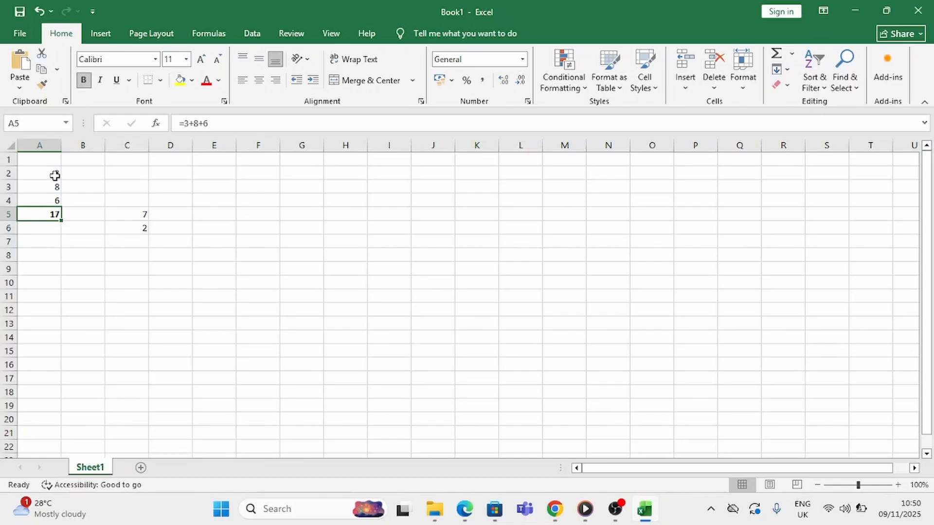
# Change the number in cell A2 to 7 and check the total and formula in A5
pyautogui.click(54, 176)
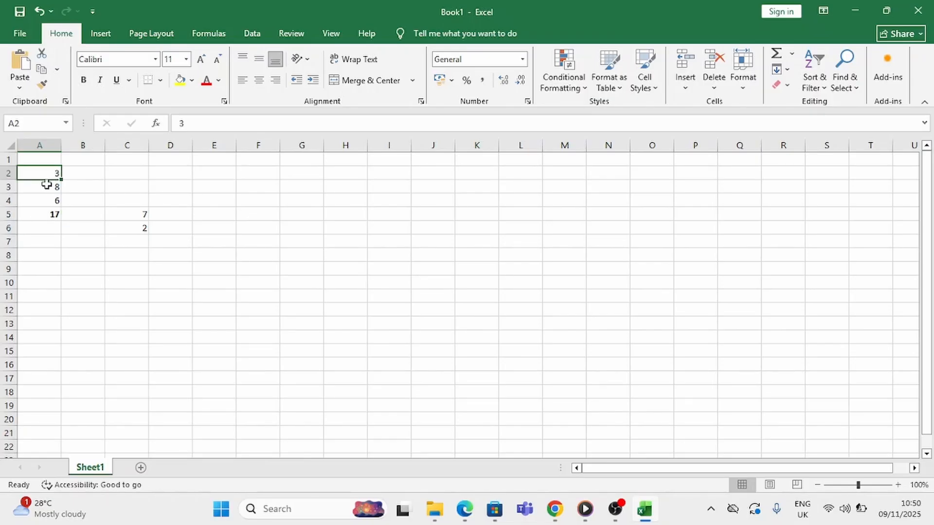
pyautogui.write('7')
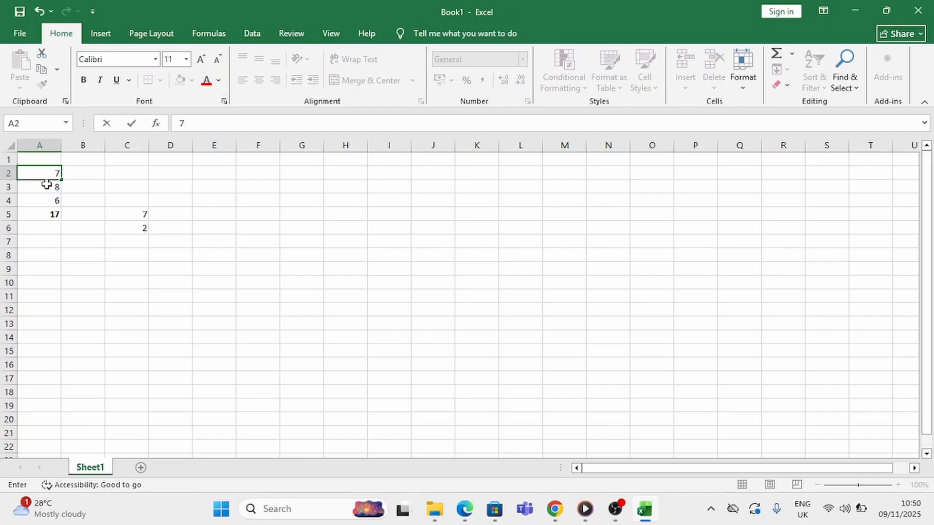
pyautogui.press('Return')
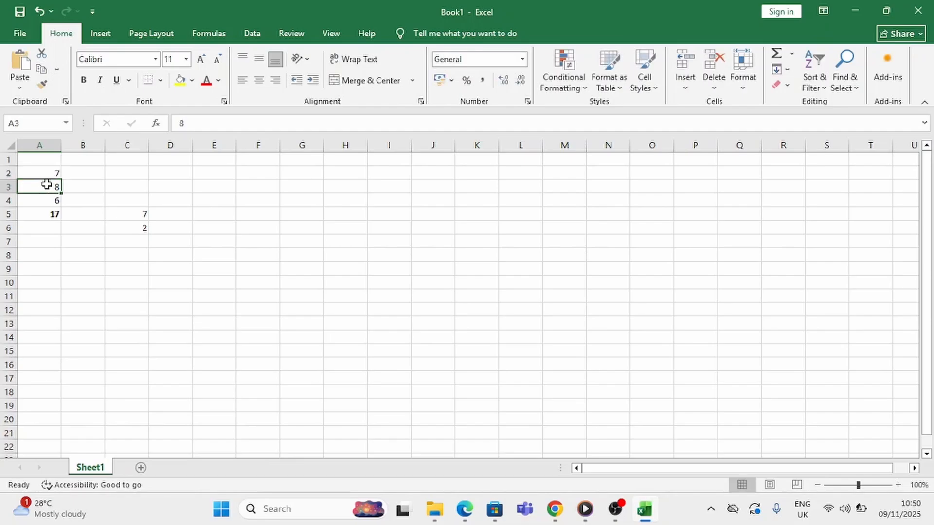
pyautogui.click(42, 214)
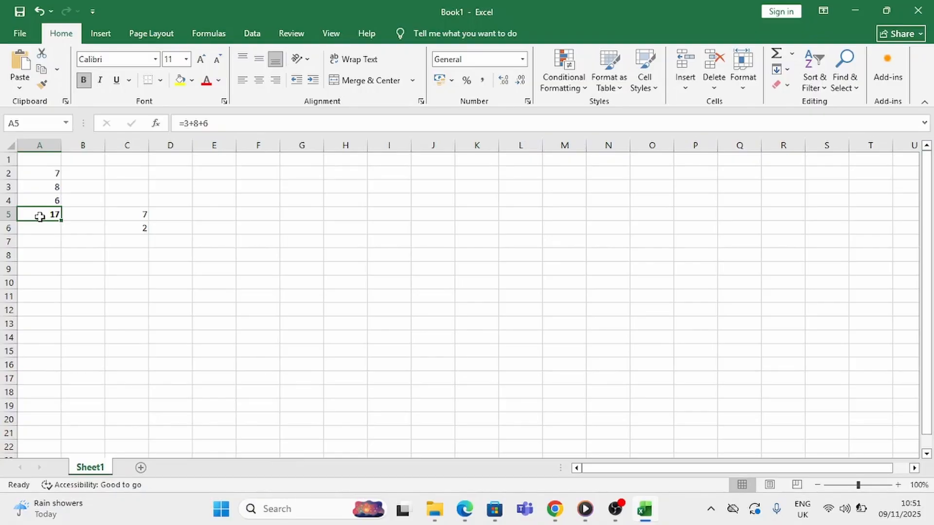
# Clear the contents of the range A2:E7
pyautogui.click(51, 173)
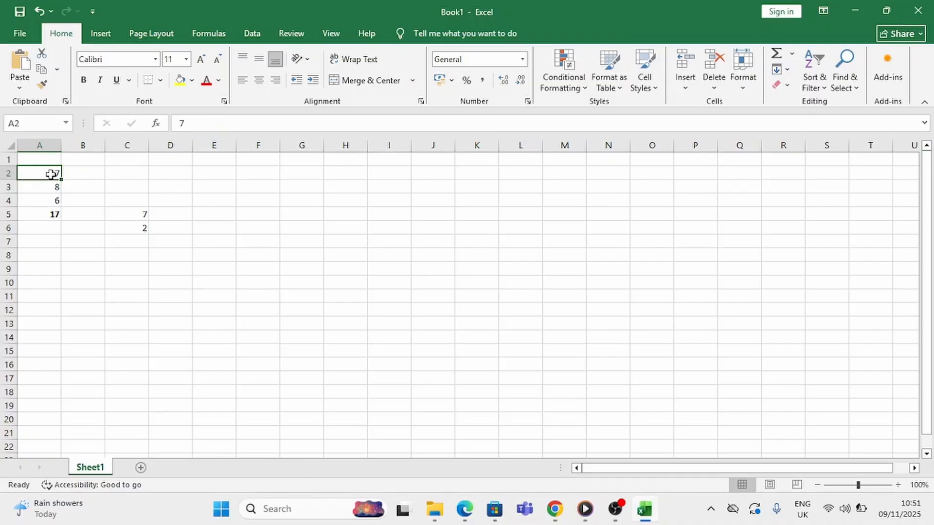
pyautogui.moveTo(51, 174); pyautogui.dragTo(194, 243)
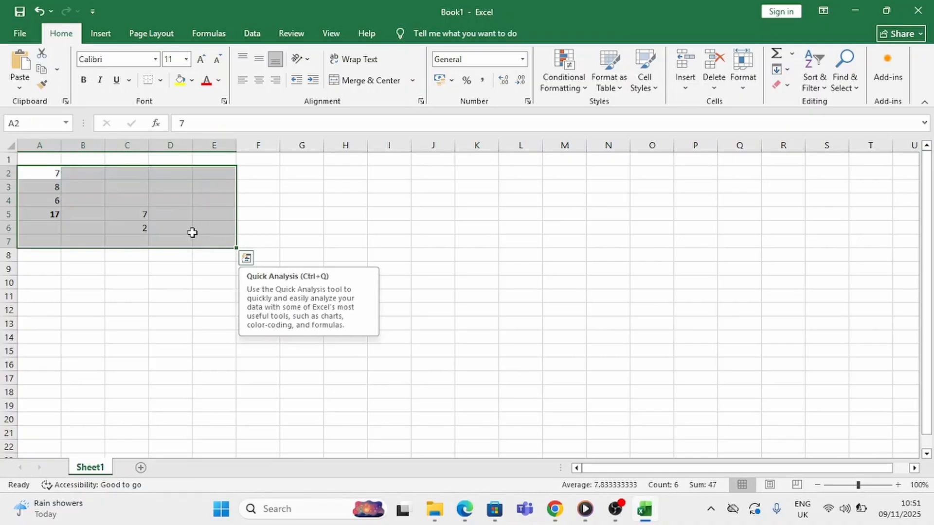
pyautogui.rightClick(193, 233)
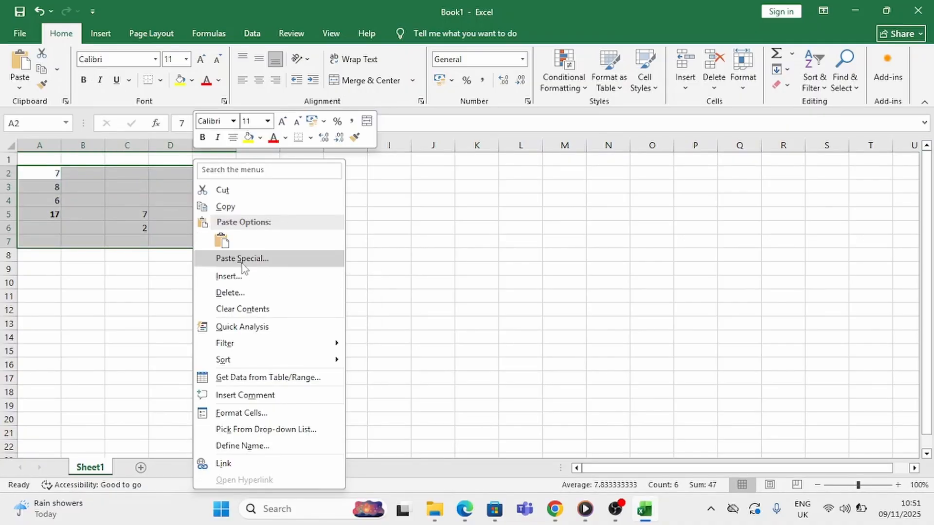
pyautogui.click(254, 308)
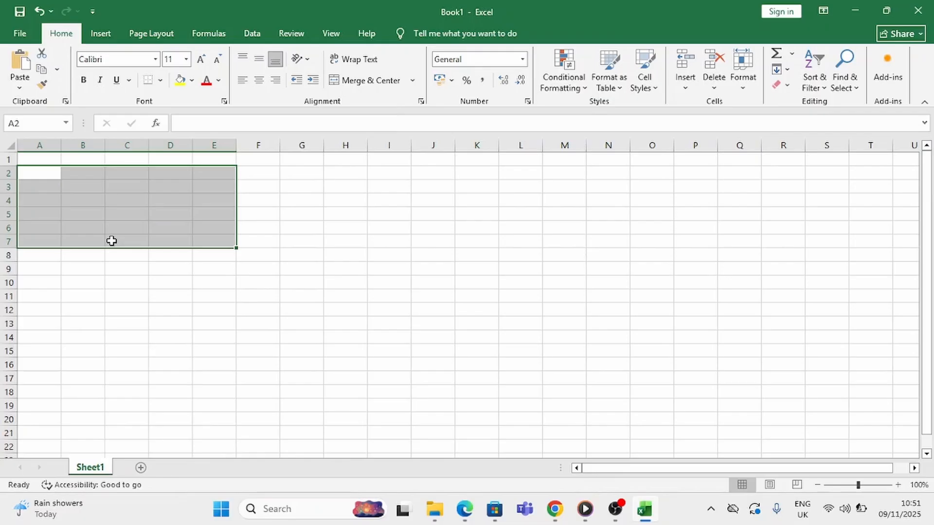
# Enter the labels Class 1, Class 2 and Class 3 in cells A3 to A5
pyautogui.click(45, 182)
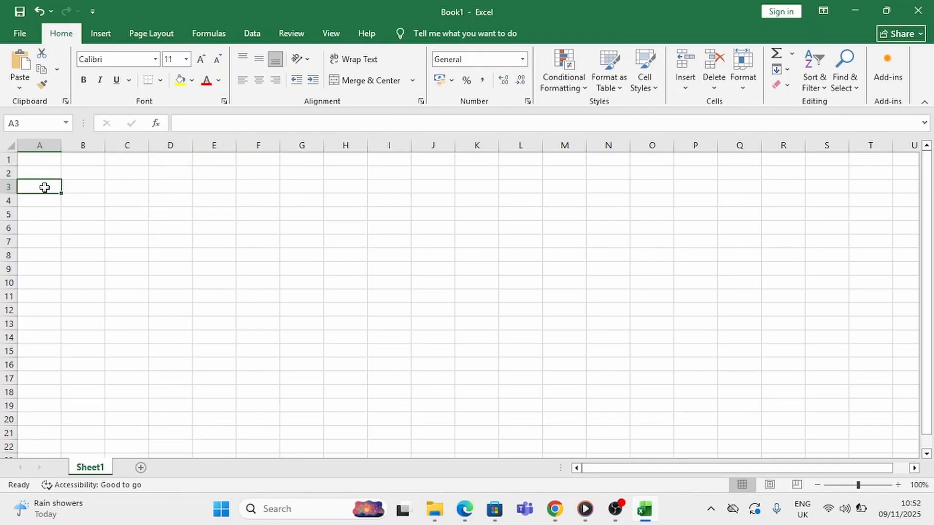
pyautogui.write('Class')
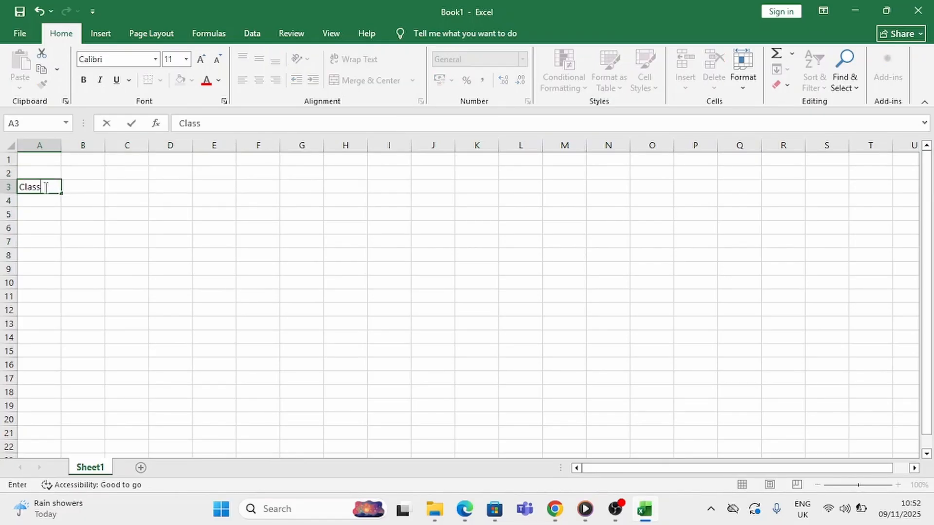
pyautogui.write(' 1')
pyautogui.press('Return')
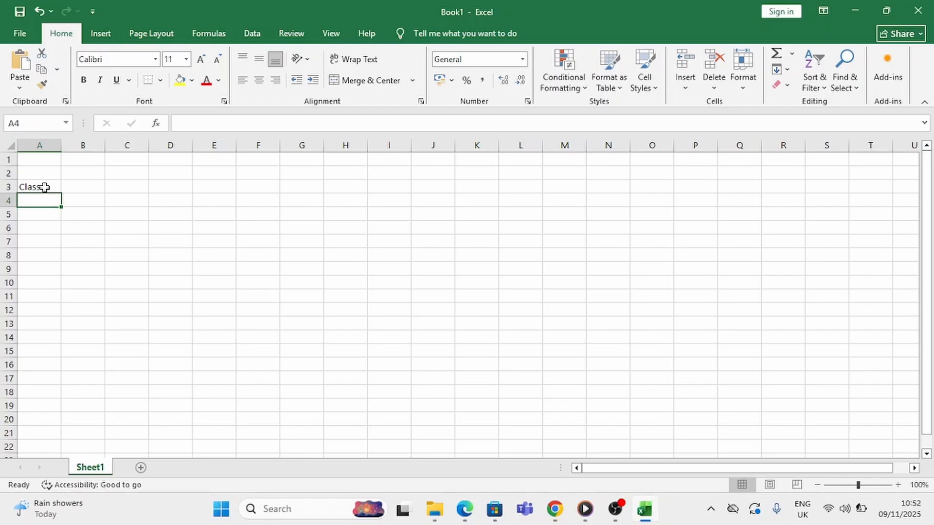
pyautogui.write('Class')
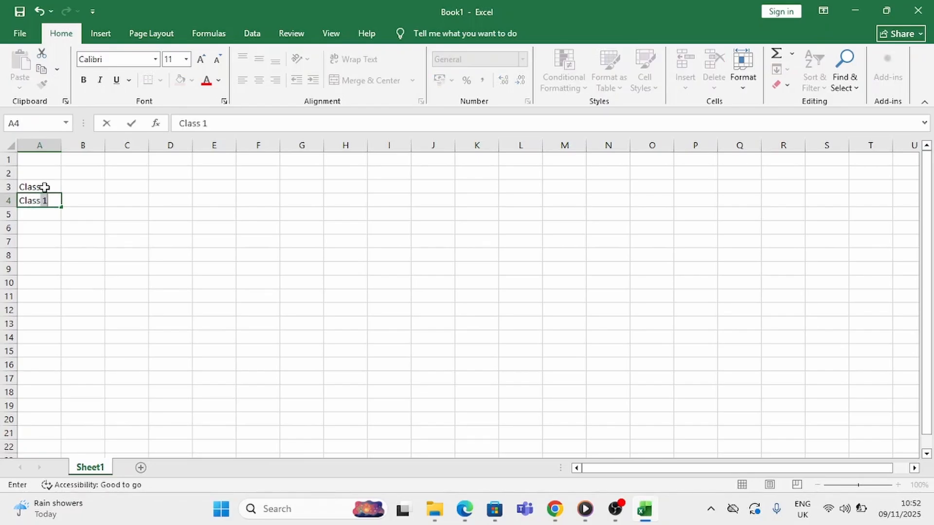
pyautogui.write(' 2')
pyautogui.press('Return')
pyautogui.write('Cla')
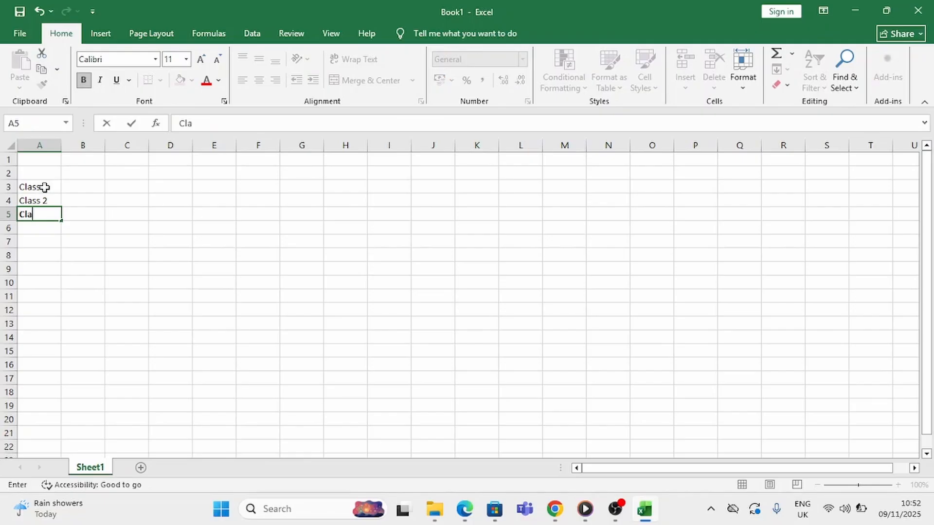
pyautogui.write('ss 3')
pyautogui.press('Return')
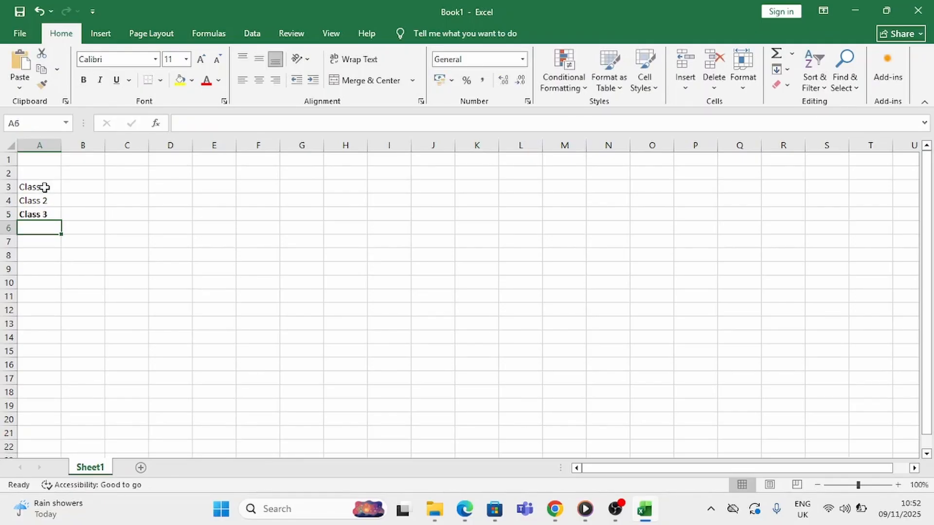
# Remove the bold formatting from the Class 3 label in cell A5
pyautogui.click(36, 213)
pyautogui.click(84, 80)
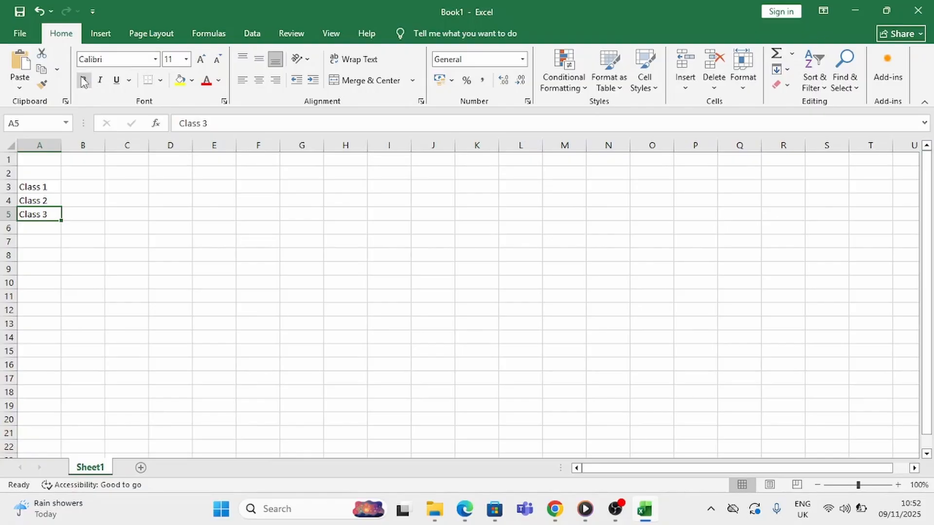
pyautogui.click(68, 251)
# Enter the numbers 30, 40 and 50 beside the three class labels in cells B3 to B5
pyautogui.click(79, 187)
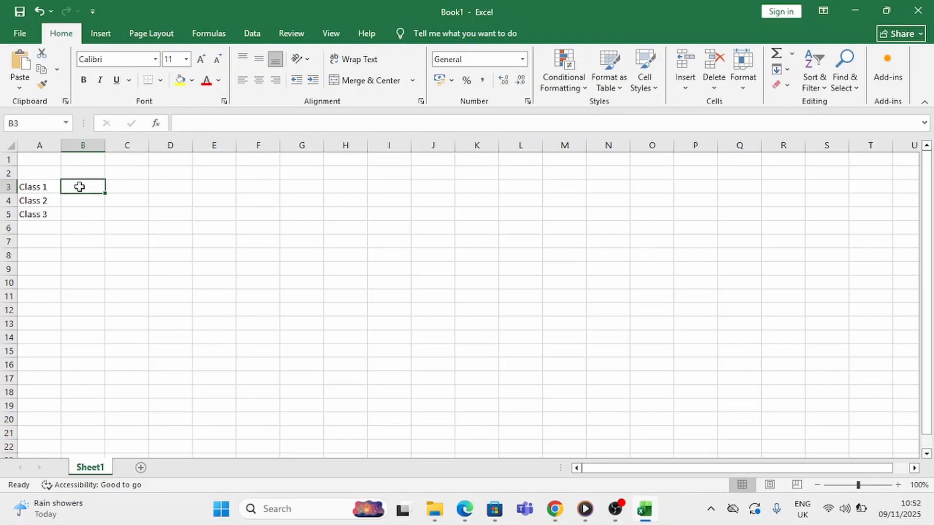
pyautogui.write('30')
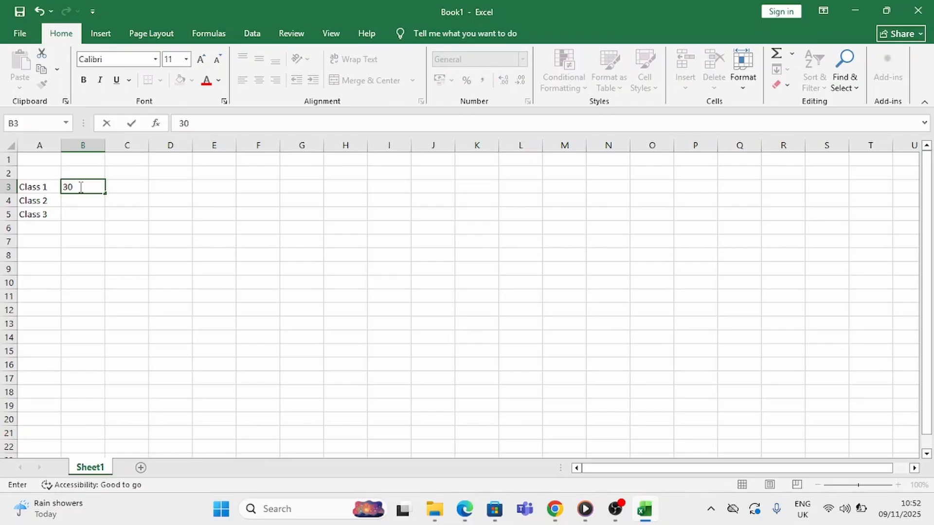
pyautogui.press('Return')
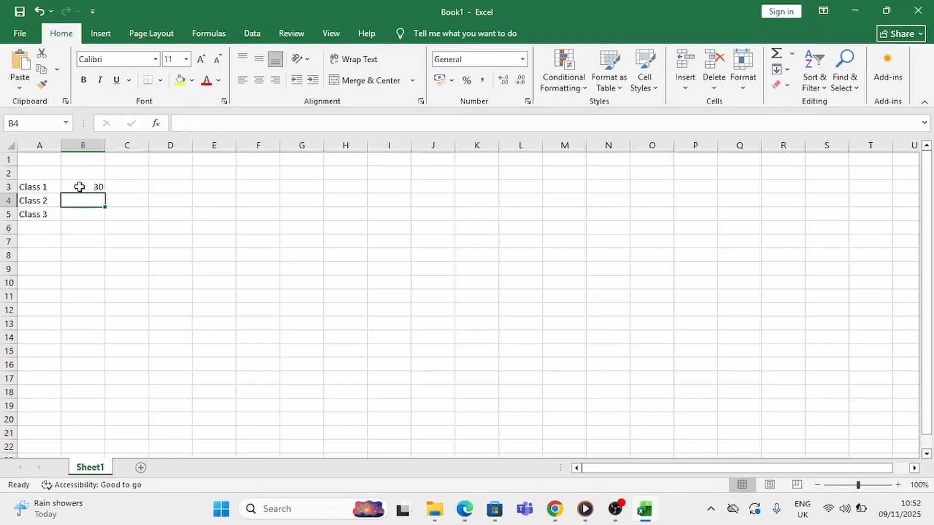
pyautogui.write('40')
pyautogui.press('Return')
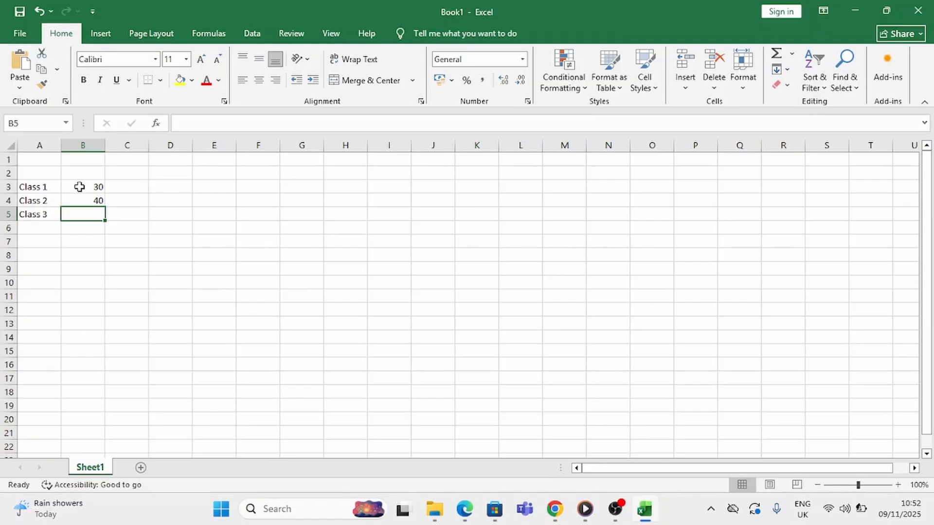
pyautogui.write('50')
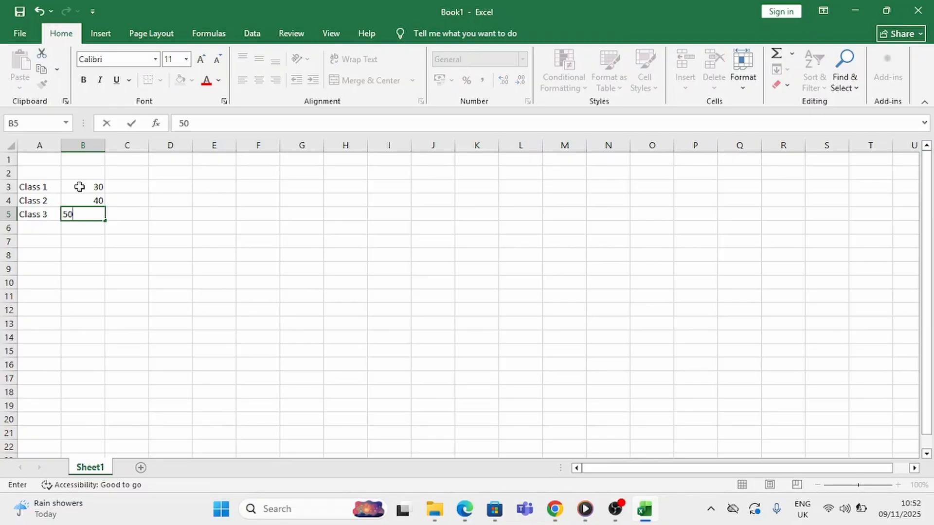
pyautogui.press('Return')
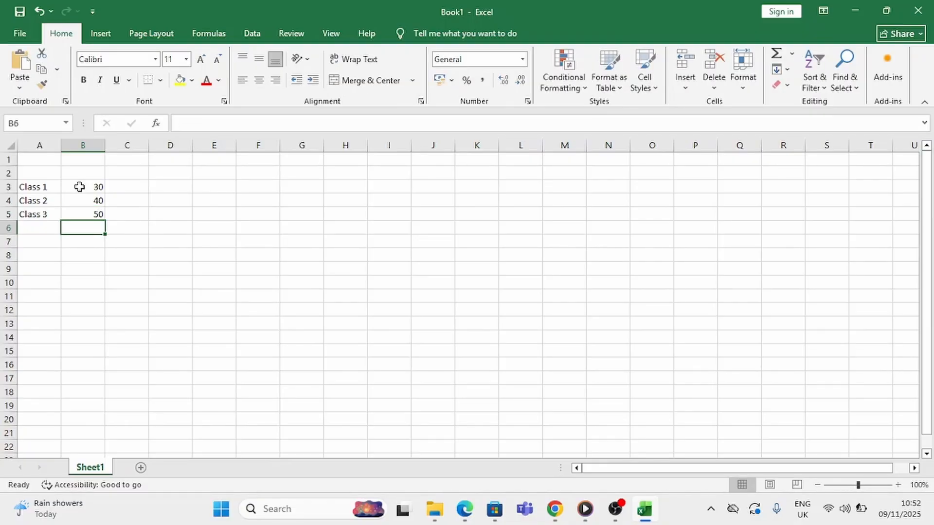
# Add the three class numbers as typed constants in cell B6 with =30+40+50 and make the cell bold
pyautogui.write('=')
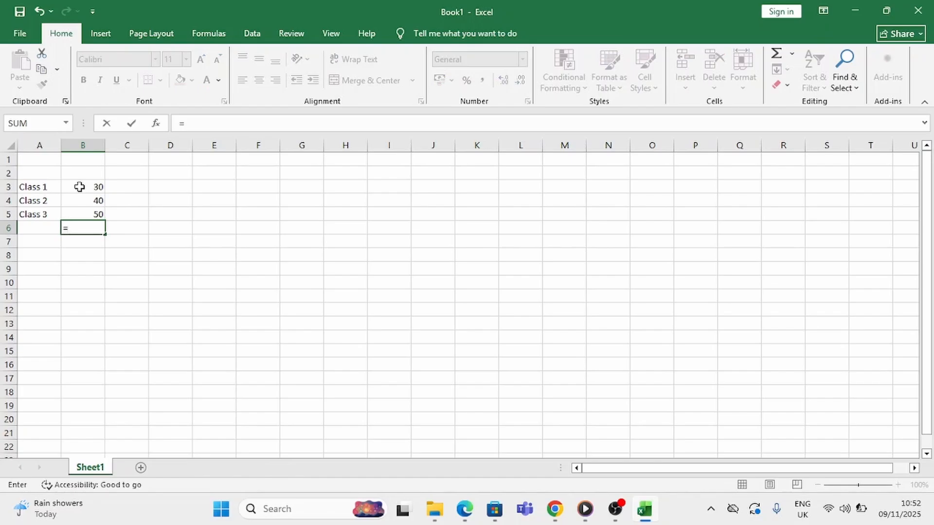
pyautogui.write('30+40+50')
pyautogui.press('Return')
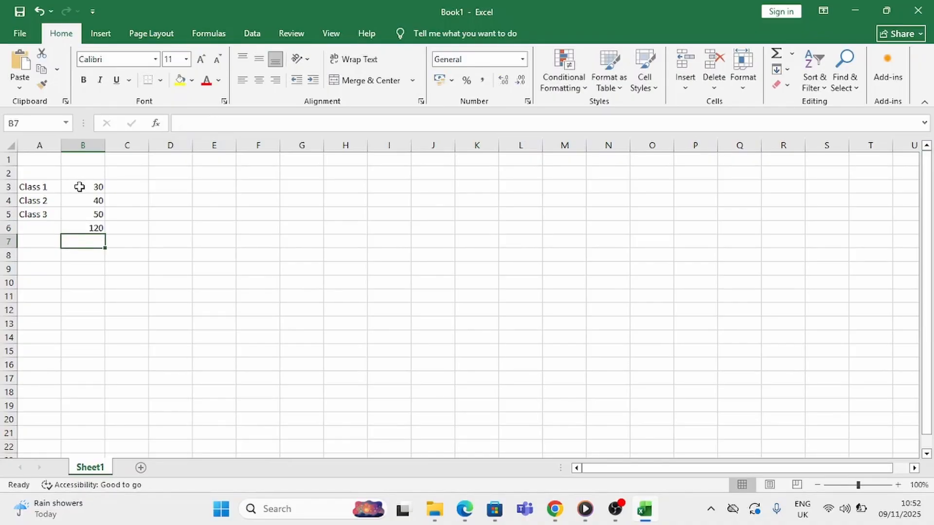
pyautogui.click(97, 226)
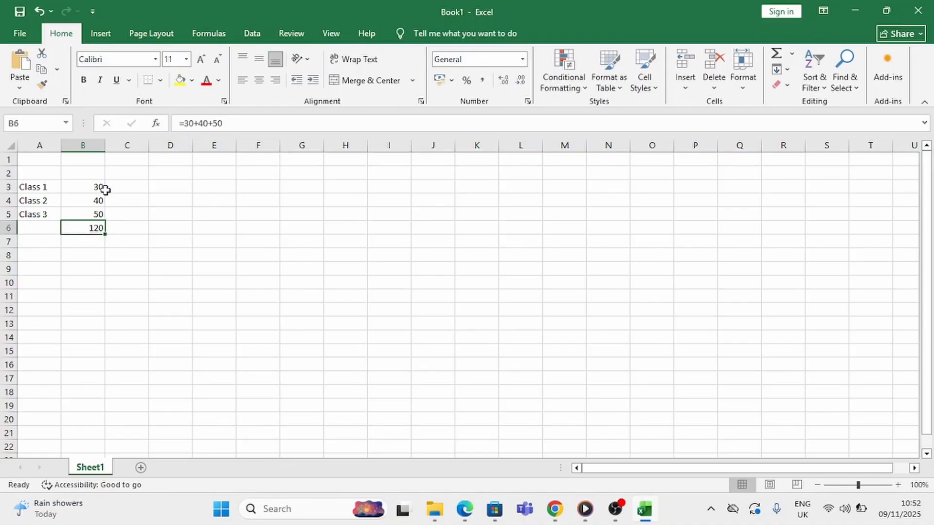
pyautogui.click(83, 80)
# Change the Class 1 number in cell B3 to 28 and check the total and formula in B6
pyautogui.click(85, 189)
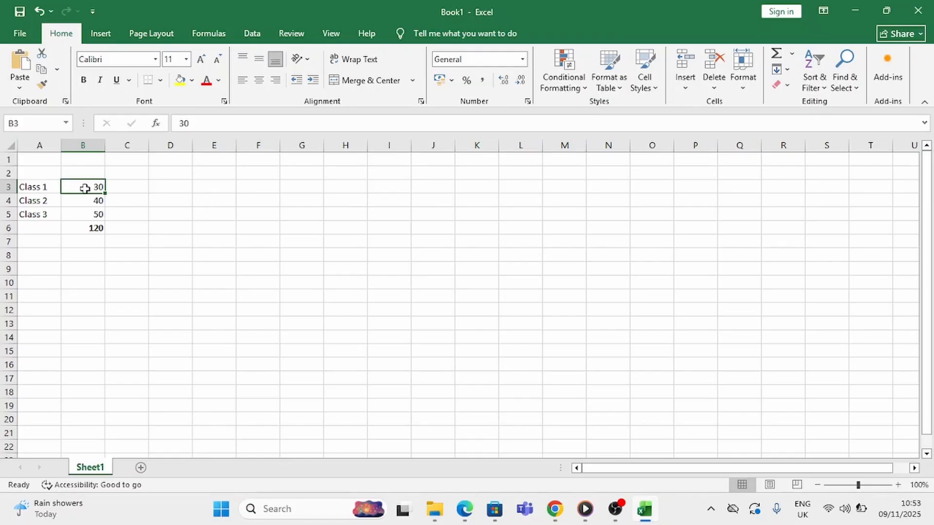
pyautogui.write('28')
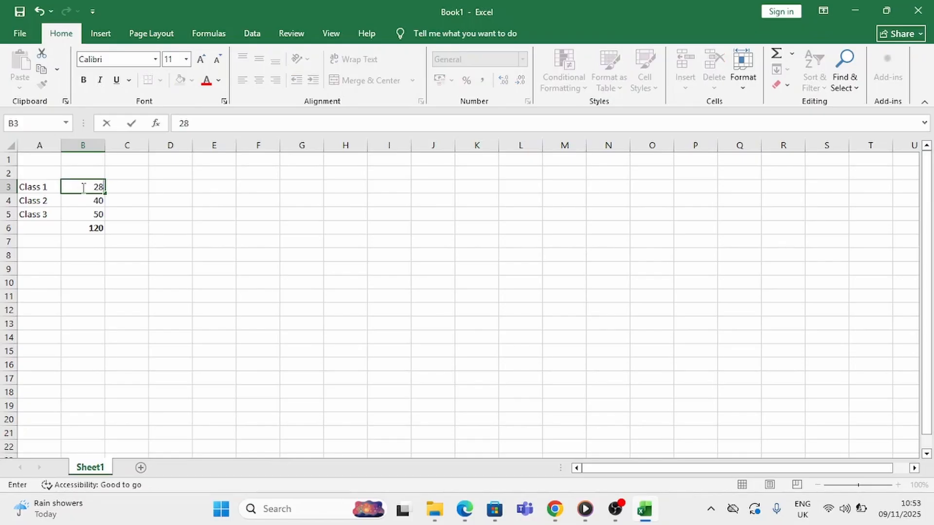
pyautogui.press('Return')
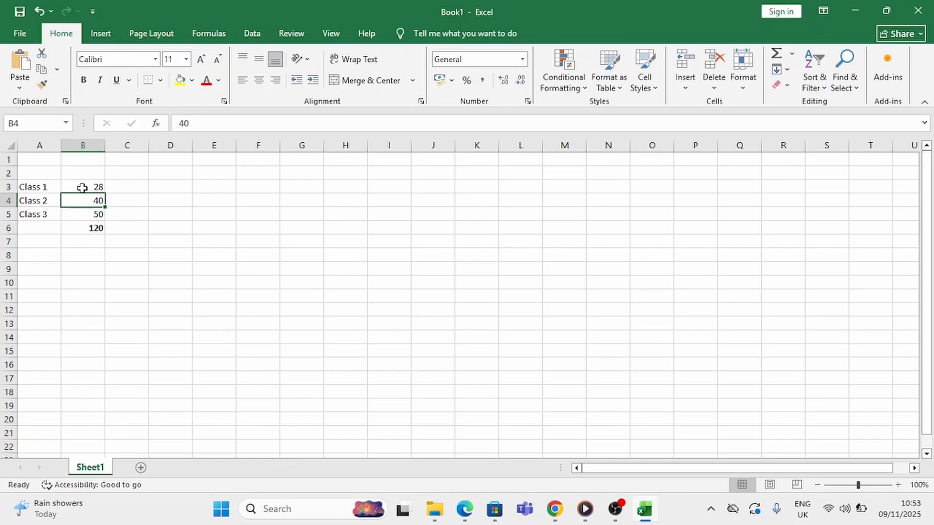
pyautogui.click(94, 230)
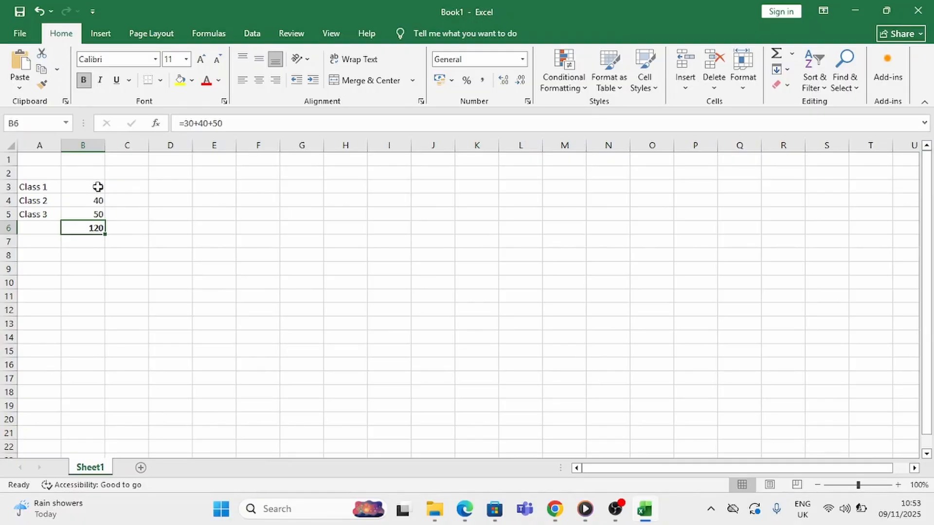
# Replace the constants in total cell B6 with a cell-reference addition of the three class numbers, =B3+B4+B5
pyautogui.click(43, 188)
pyautogui.click(86, 190)
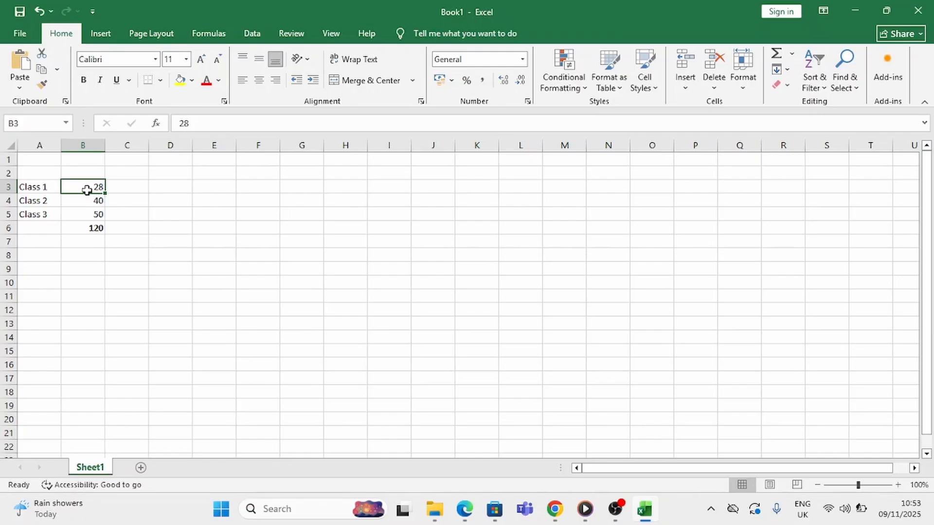
pyautogui.click(92, 229)
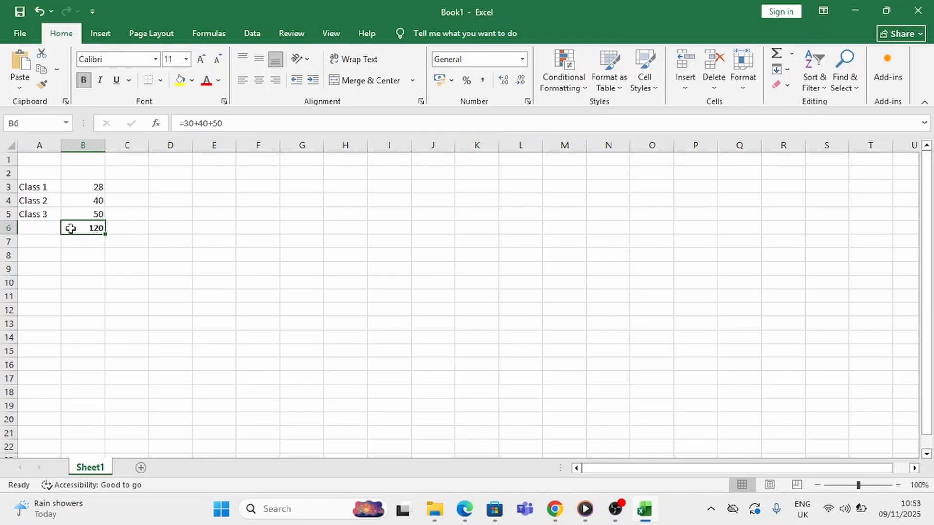
pyautogui.write('=')
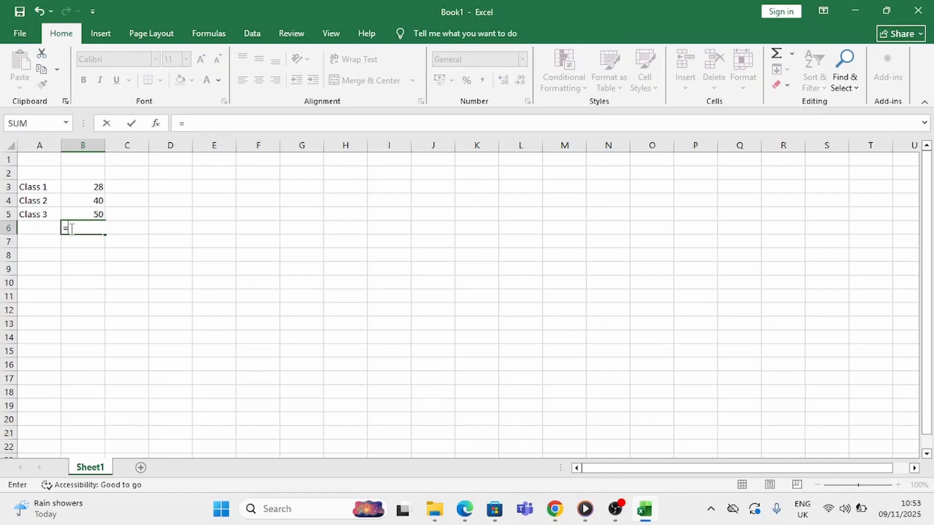
pyautogui.click(87, 187)
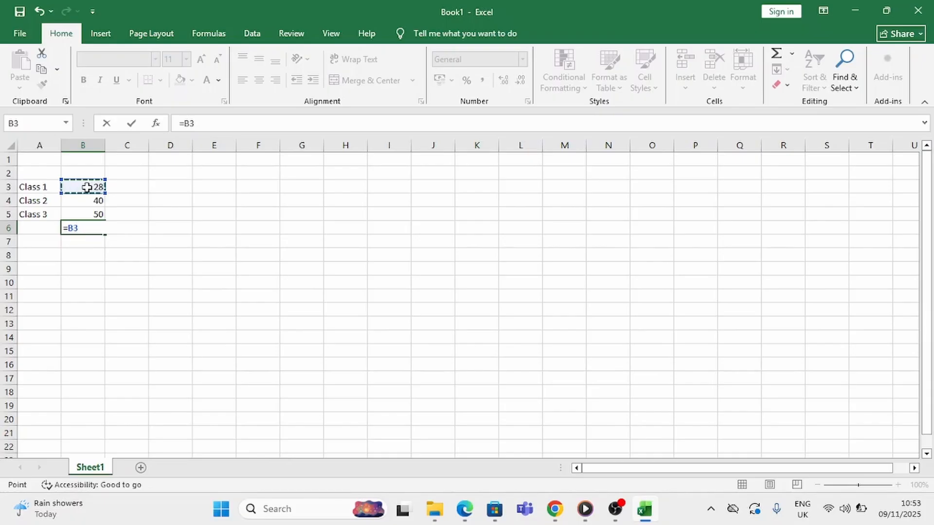
pyautogui.write('+')
pyautogui.click(98, 203)
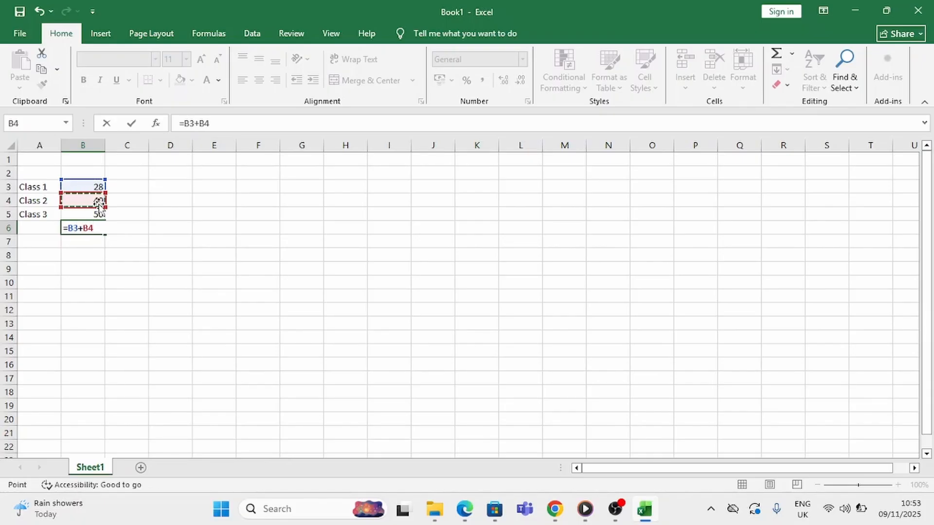
pyautogui.write('+')
pyautogui.click(98, 215)
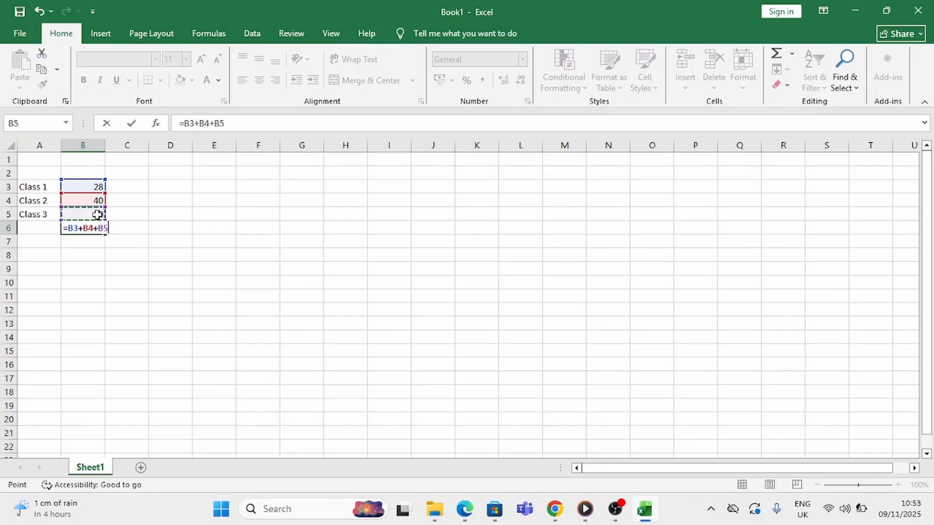
pyautogui.press('Return')
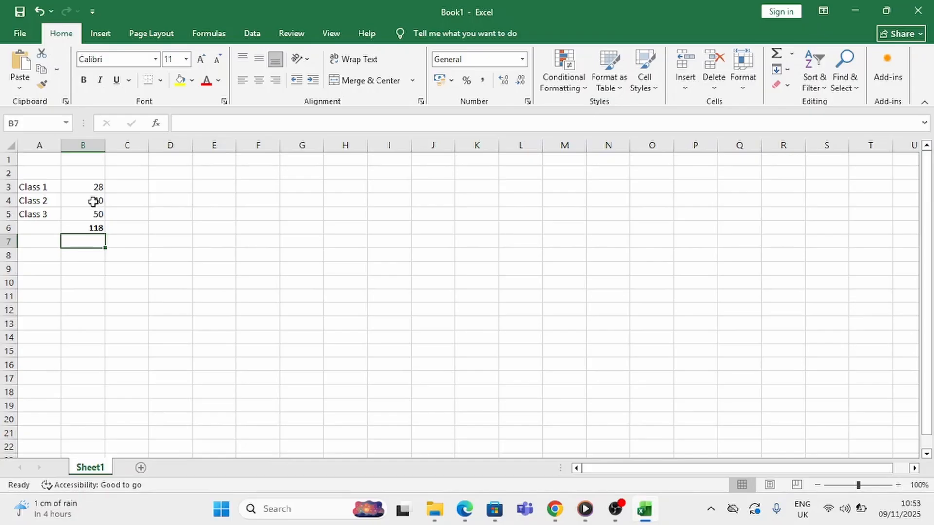
# Change the Class 2 number in cell B4 to 45 and check the total and formula in B6
pyautogui.click(93, 199)
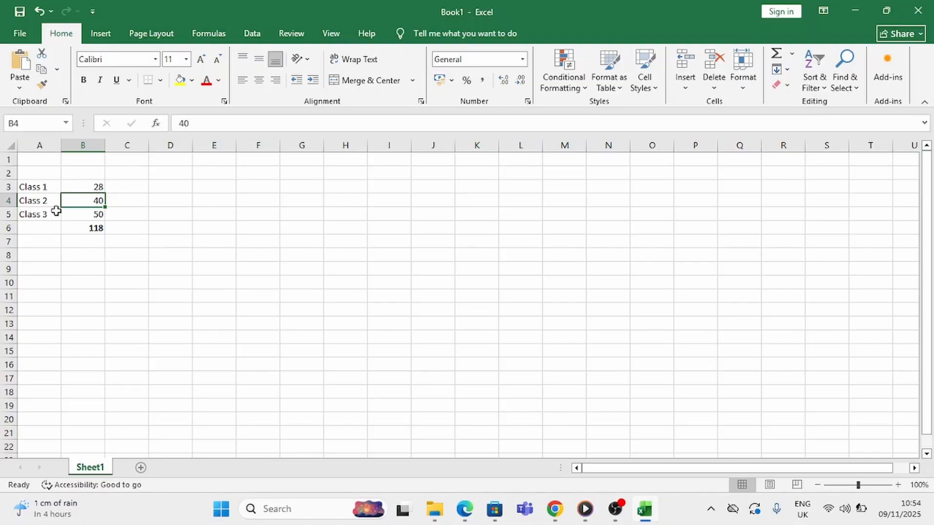
pyautogui.write('45')
pyautogui.press('Return')
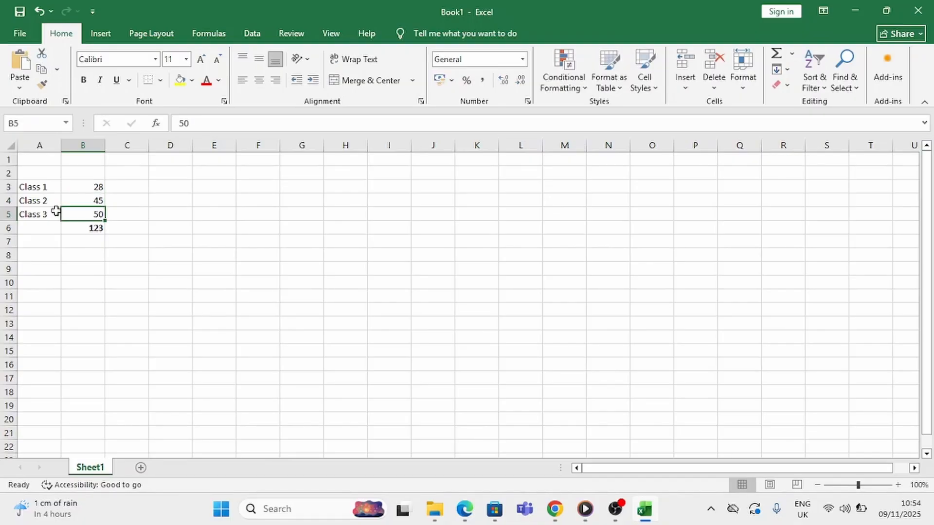
pyautogui.click(94, 229)
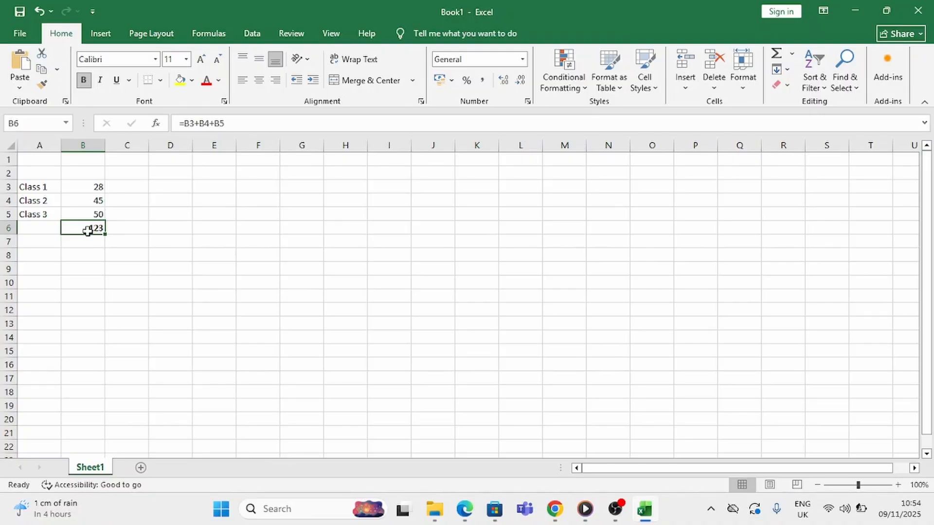
# Replace the formula in cell B6 with the AVERAGE function over the class numbers in B3:B5
pyautogui.doubleClick(87, 231)
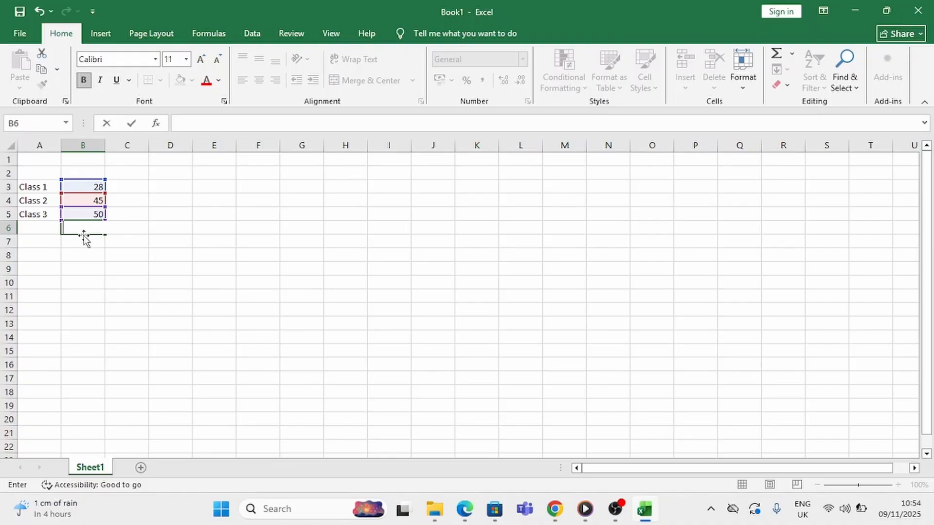
pyautogui.write('=')
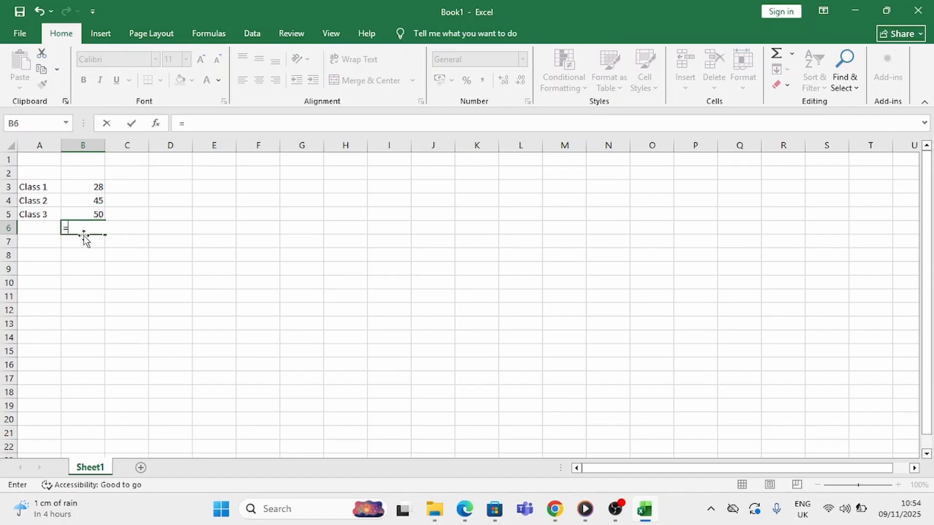
pyautogui.write('aver')
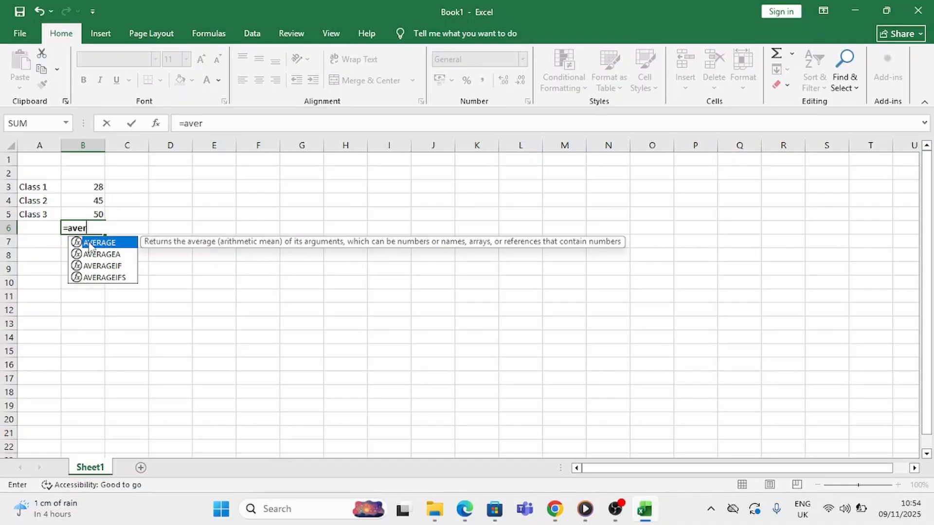
pyautogui.doubleClick(90, 243)
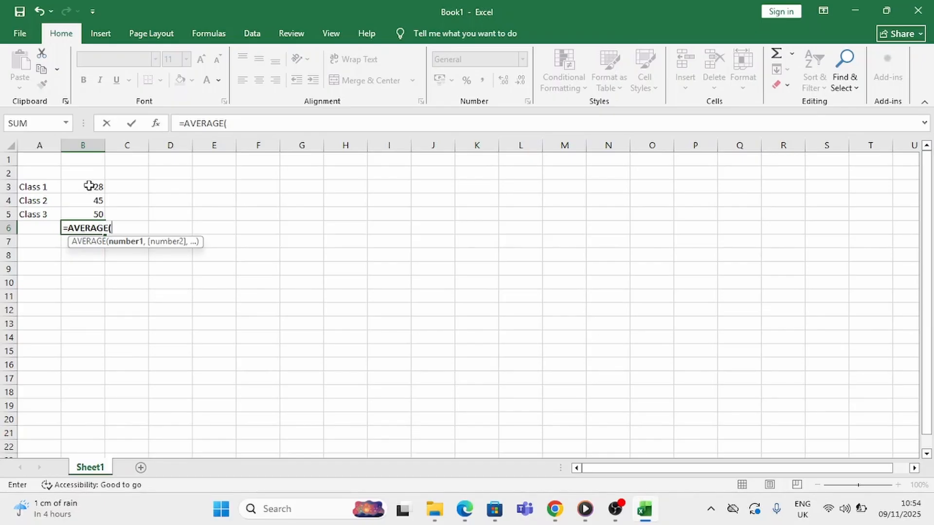
pyautogui.click(89, 185)
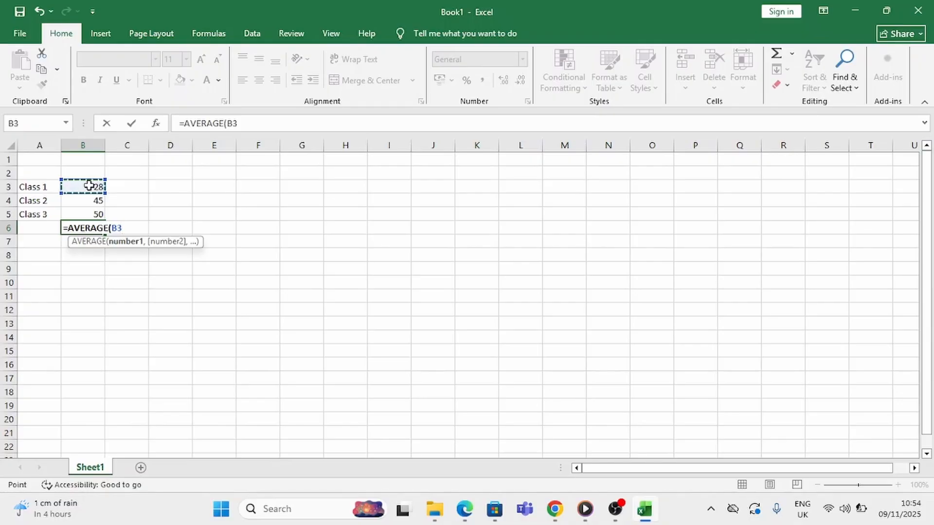
pyautogui.moveTo(89, 185); pyautogui.dragTo(92, 214)
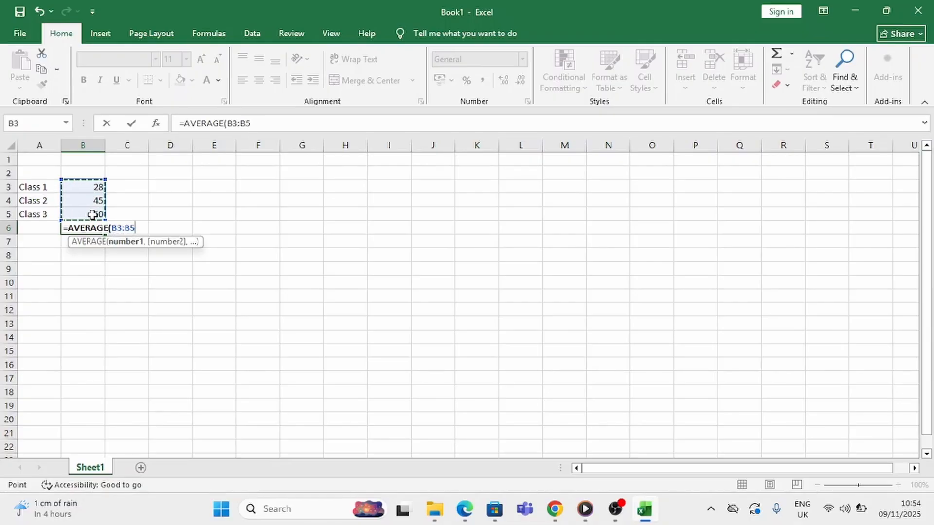
pyautogui.press('Return')
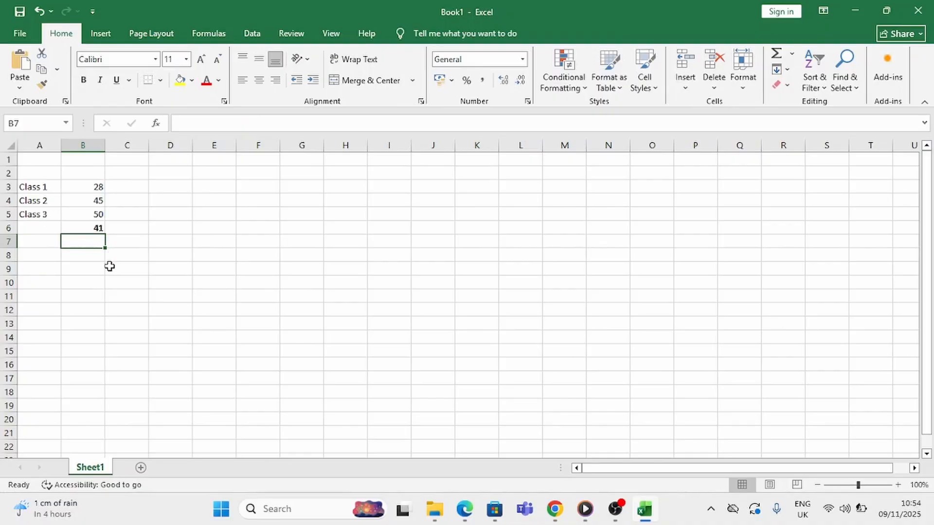
# Subtract two typed constants in cell C7 with the formula =50-30
pyautogui.click(80, 269)
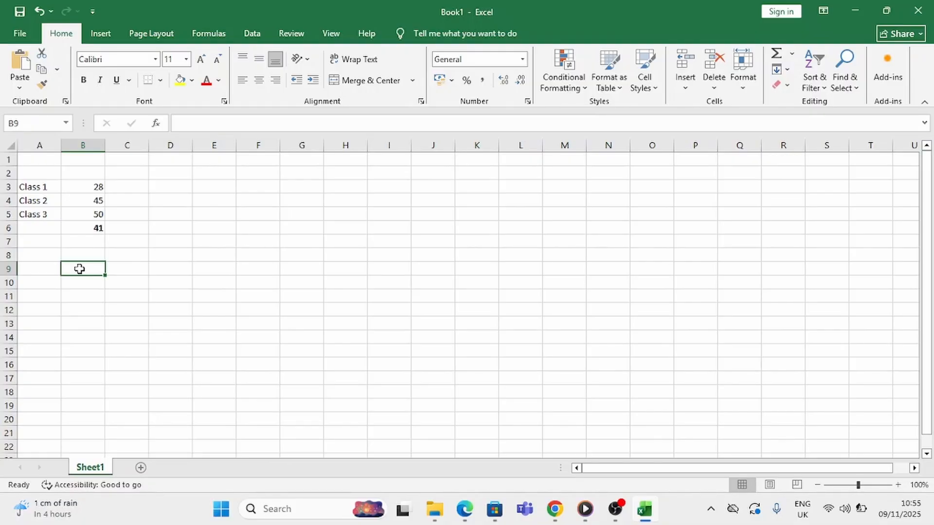
pyautogui.click(92, 244)
pyautogui.click(118, 245)
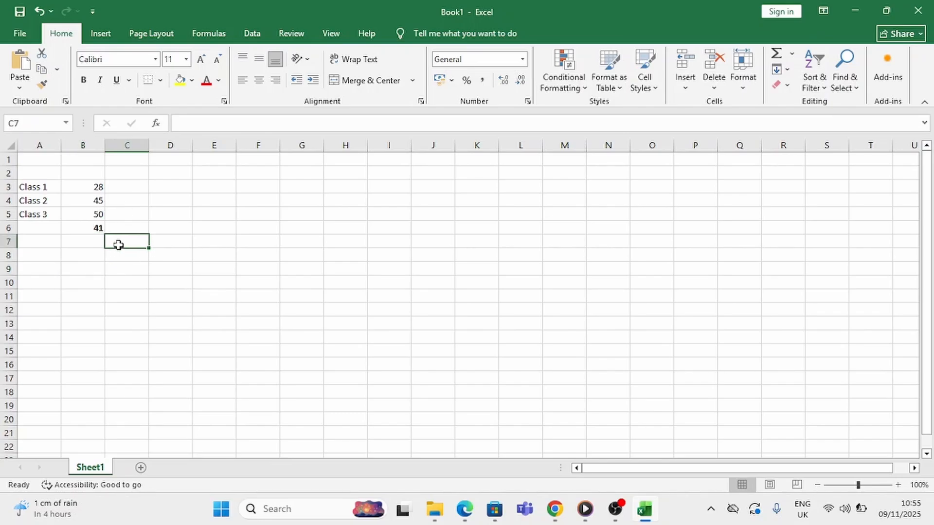
pyautogui.write('=')
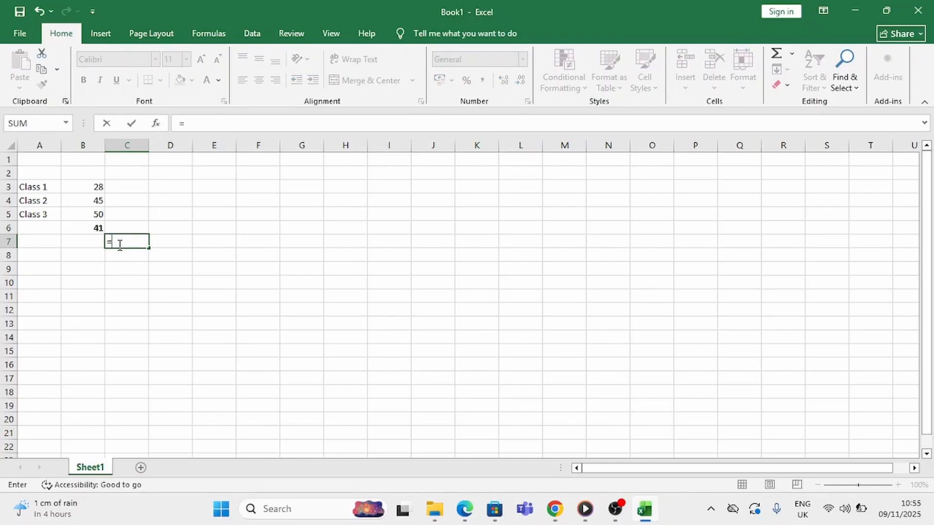
pyautogui.write('0-30')
pyautogui.press('Return')
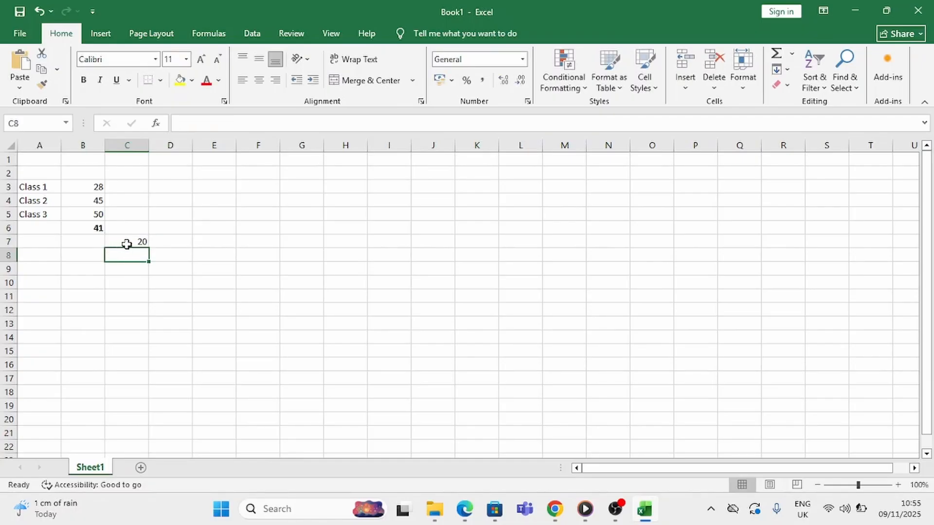
# Replace the formula in cell C7 with =B5-B4 to subtract the Class 2 number from the Class 3 number
pyautogui.click(125, 242)
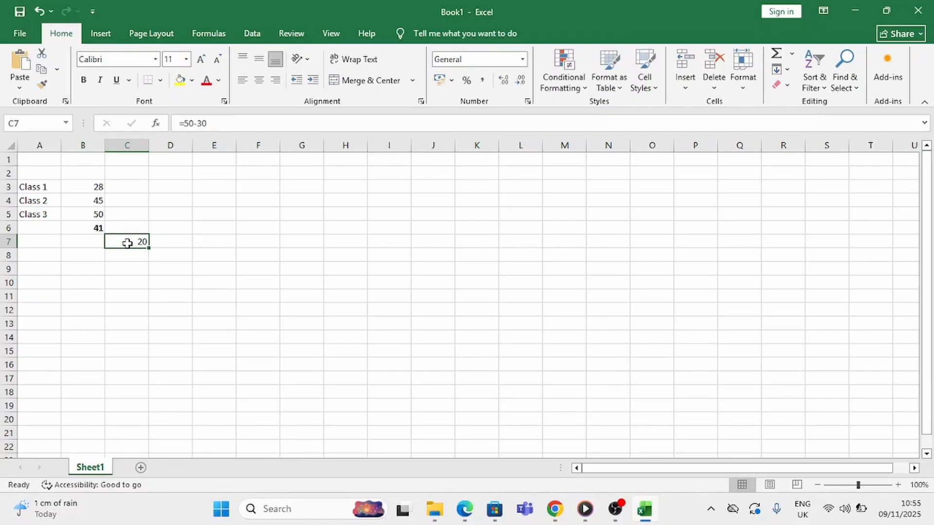
pyautogui.write('=')
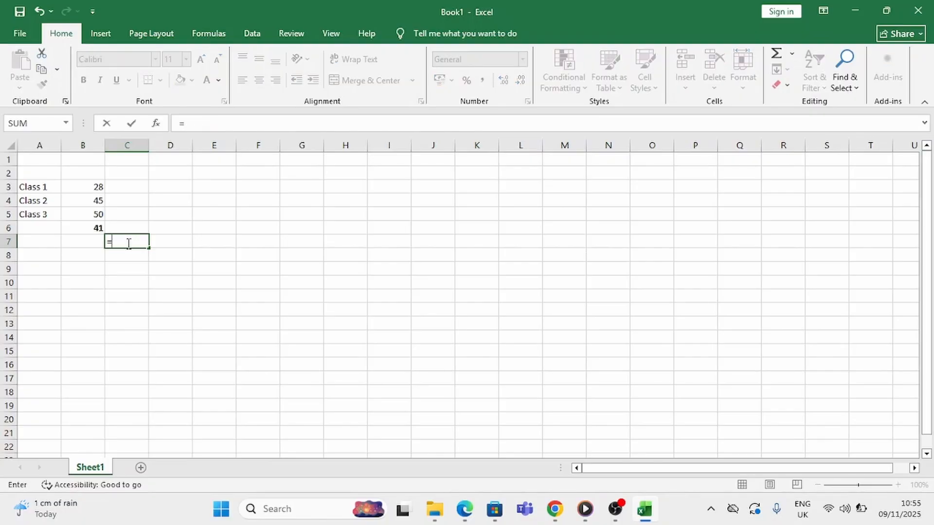
pyautogui.click(83, 216)
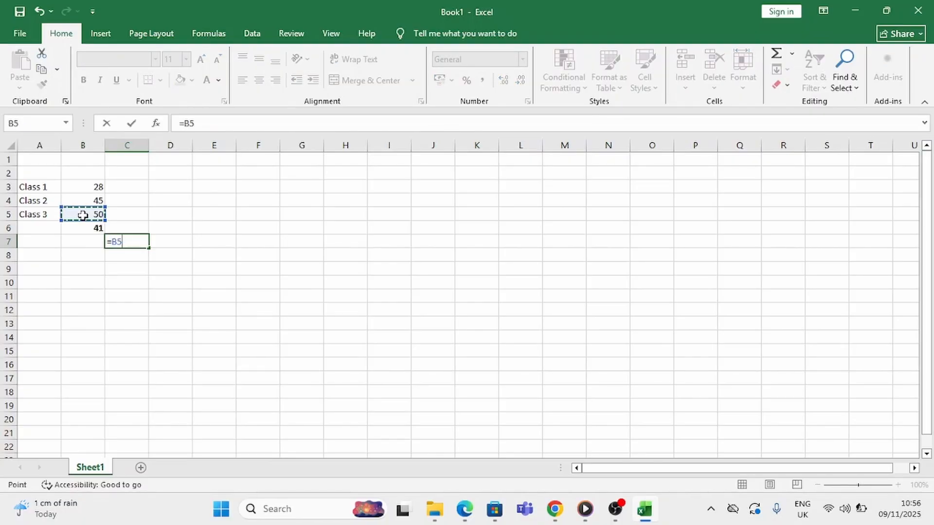
pyautogui.write('-')
pyautogui.click(91, 200)
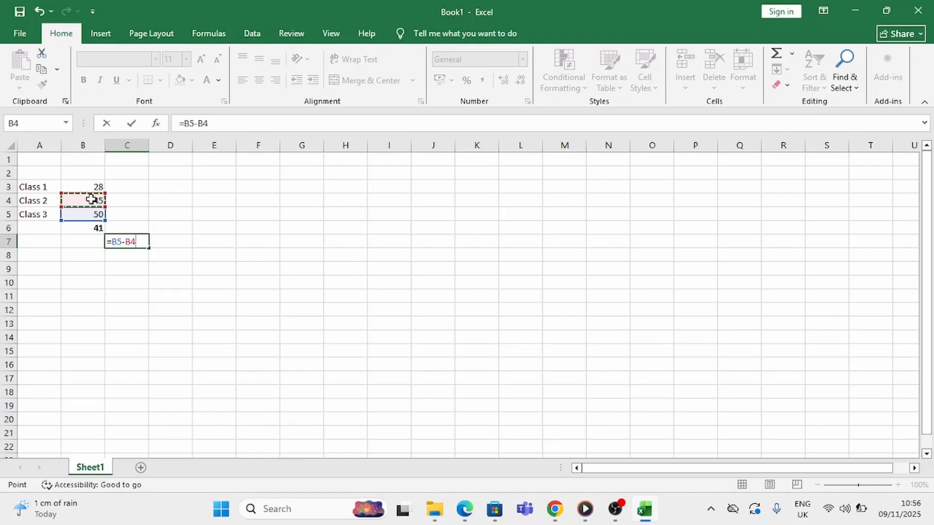
pyautogui.press('Return')
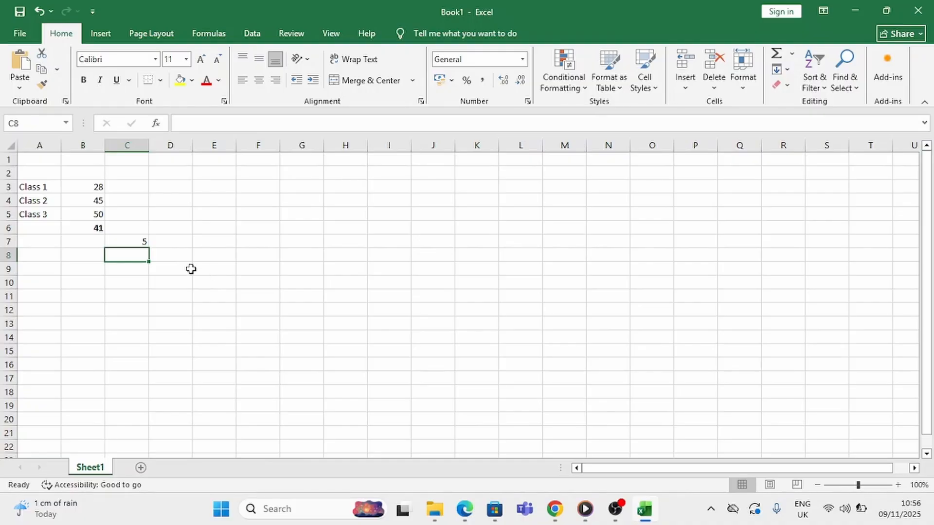
# Overwrite cell C7 with =B4-B3 to subtract the Class 1 number from the Class 2 number
pyautogui.click(138, 243)
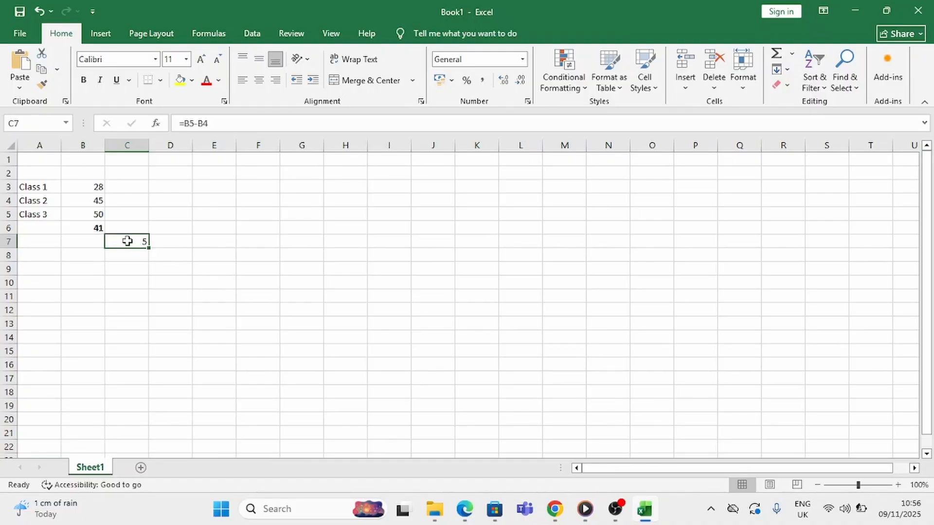
pyautogui.write('=')
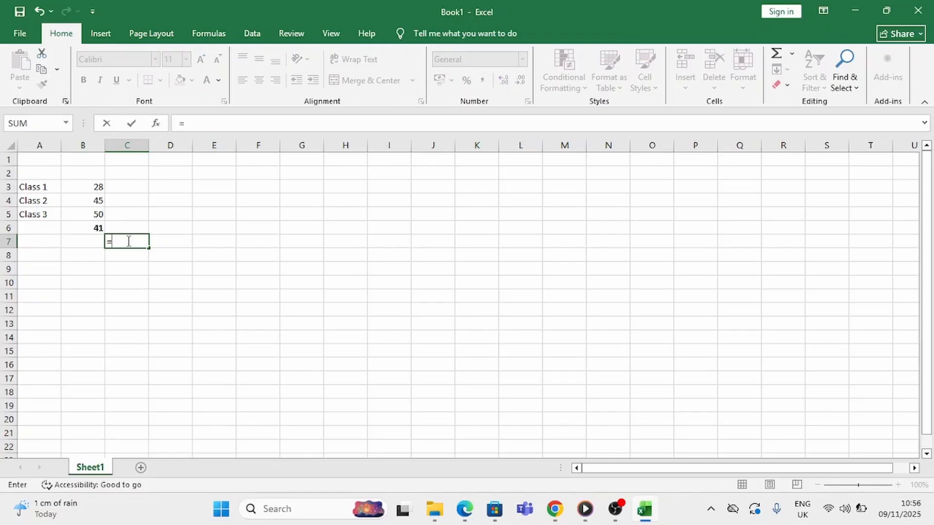
pyautogui.click(94, 201)
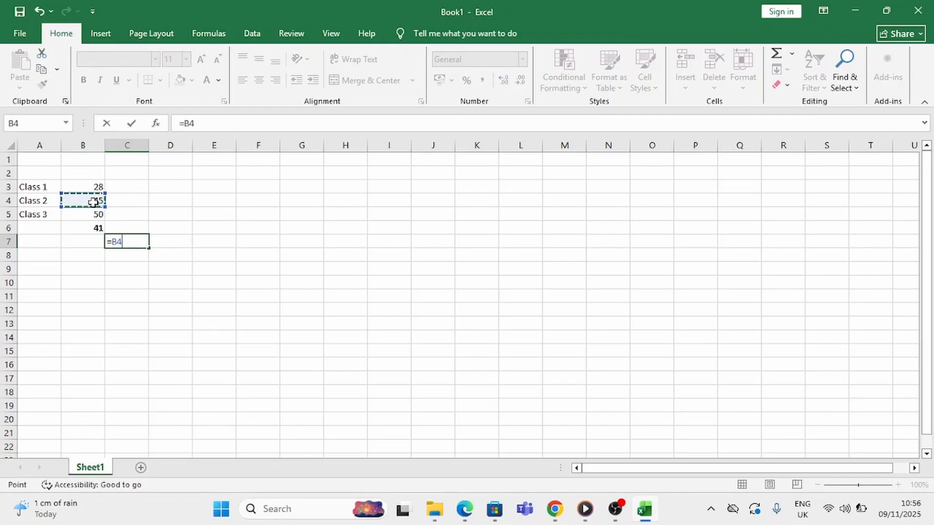
pyautogui.write('-')
pyautogui.click(89, 187)
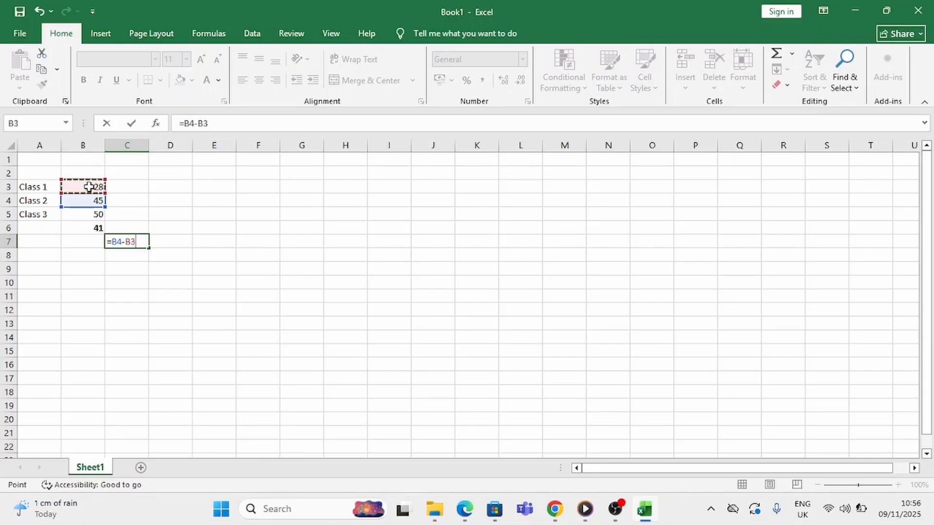
pyautogui.press('Return')
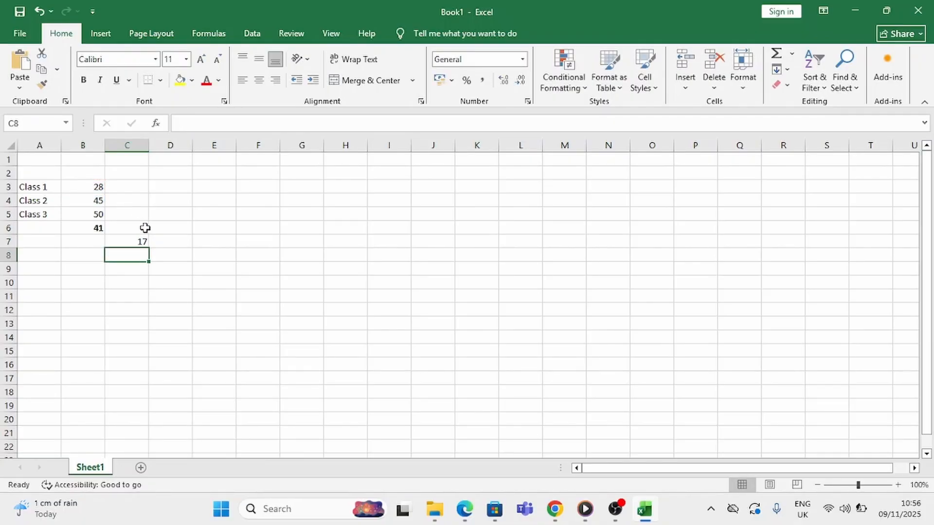
pyautogui.click(156, 264)
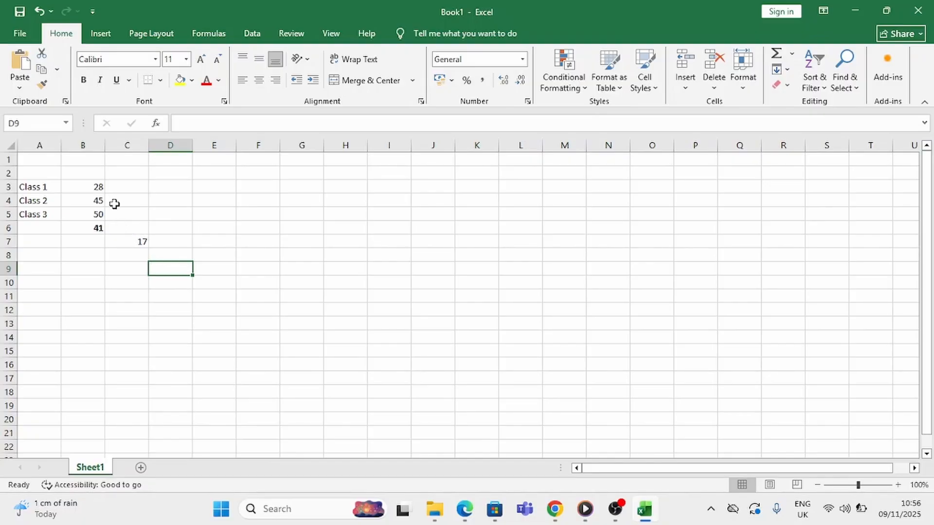
# Enter the number 3 in cell C3 beside the Class 1 number
pyautogui.click(125, 188)
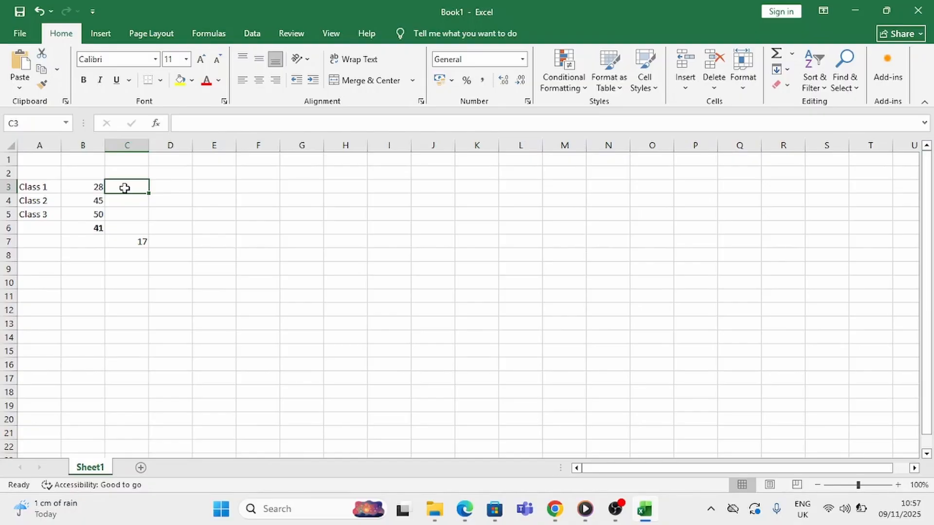
pyautogui.write('3')
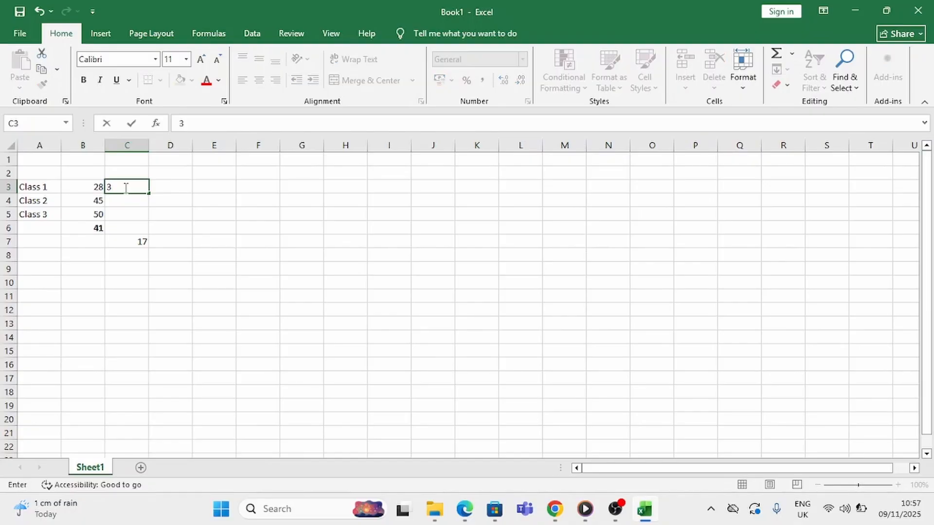
pyautogui.press('Return')
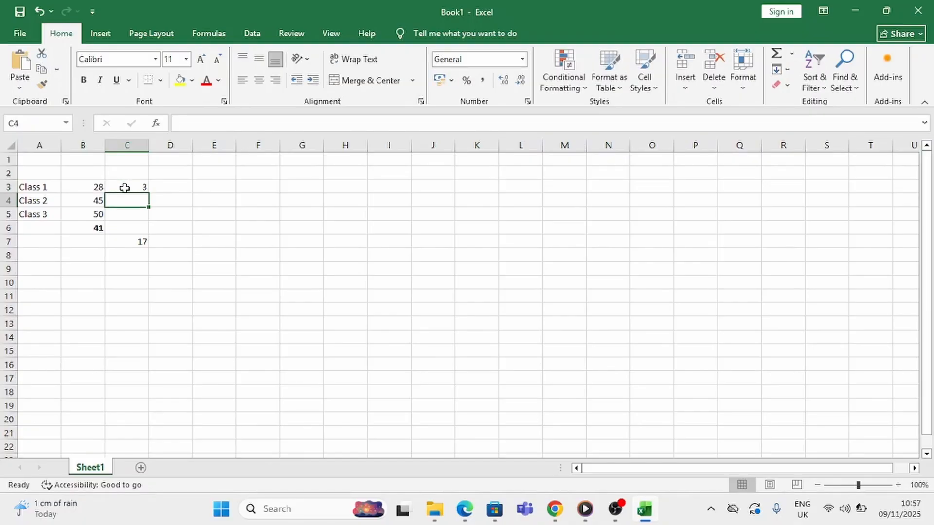
# Enter the number 3 in cells C4 and C5 beside the Class 2 and Class 3 numbers
pyautogui.write('3')
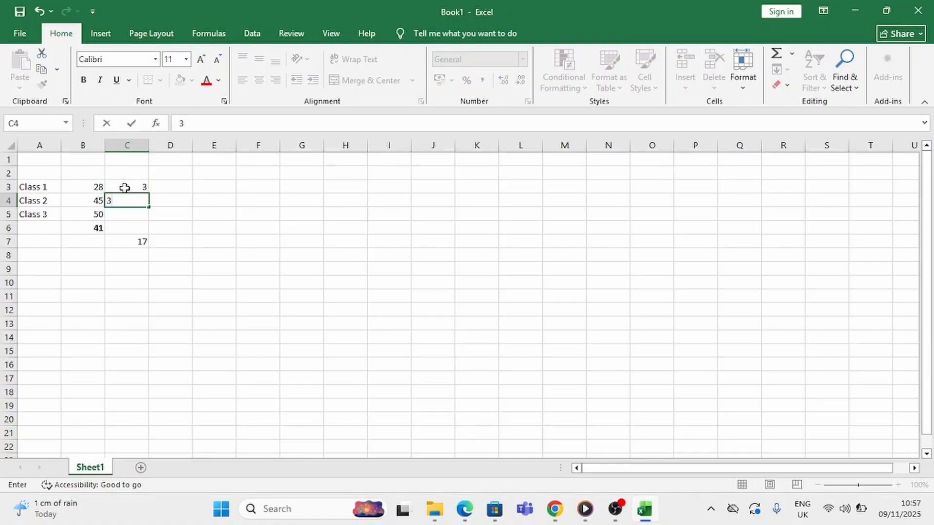
pyautogui.press('Return')
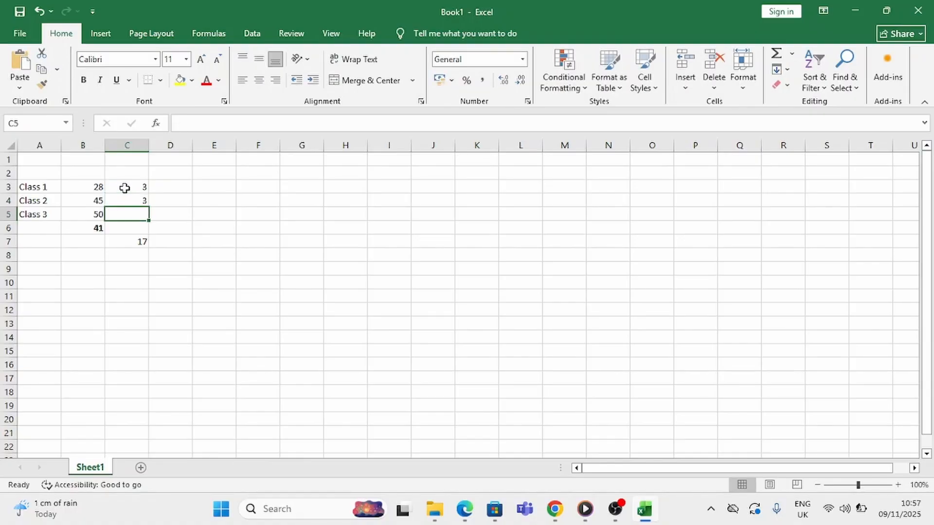
pyautogui.write('3')
pyautogui.press('Return')
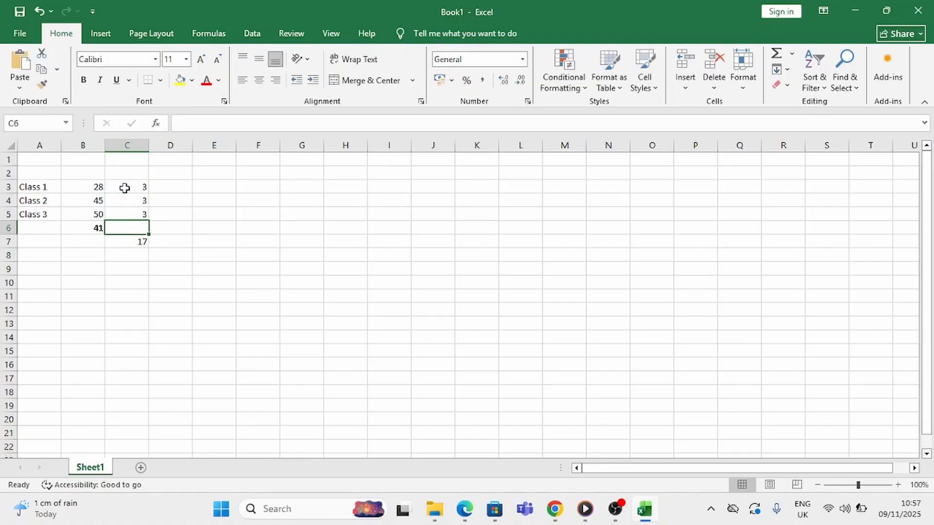
pyautogui.write('=')
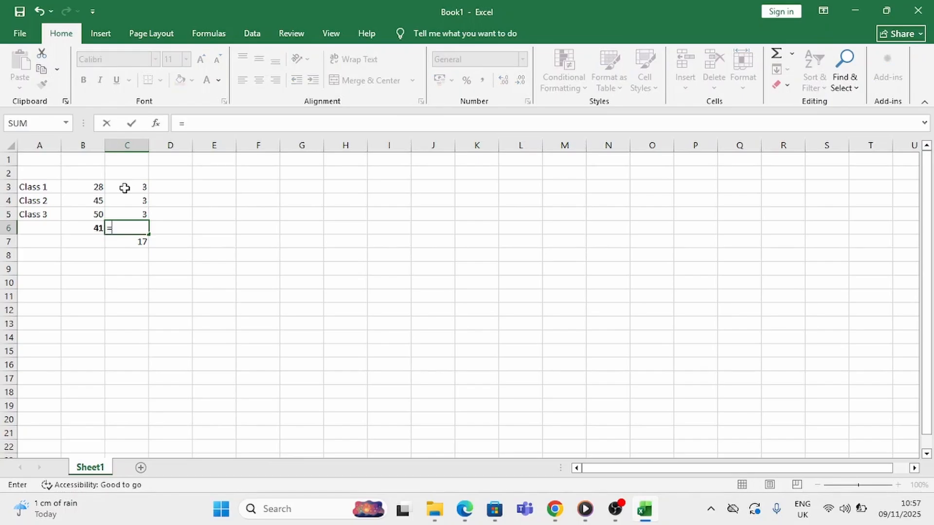
pyautogui.press('Escape')
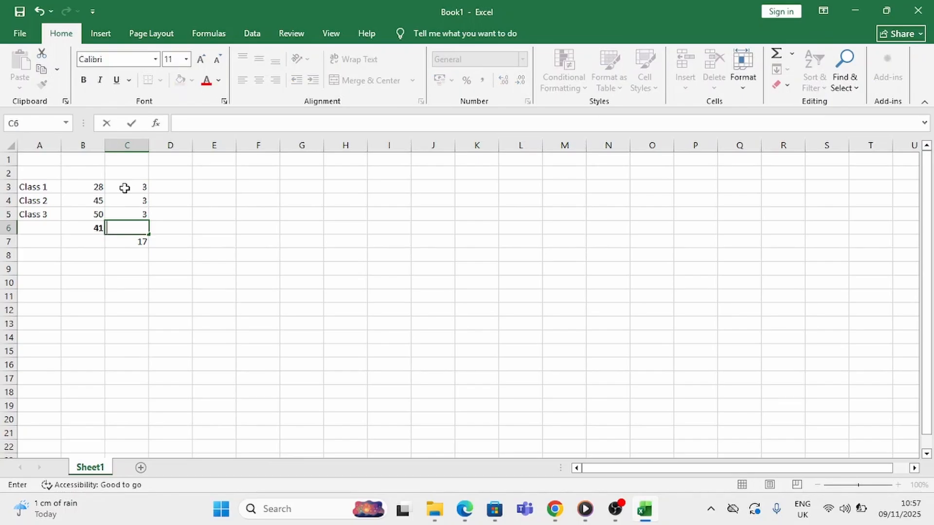
pyautogui.click(156, 191)
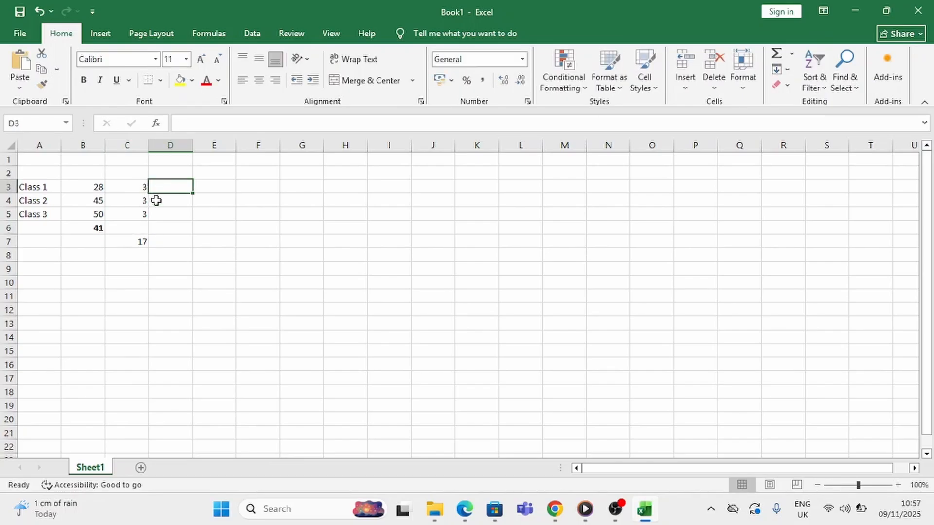
# Clear the subtraction formula from cell C7
pyautogui.click(145, 241)
pyautogui.press('BackSpace')
pyautogui.click(216, 280)
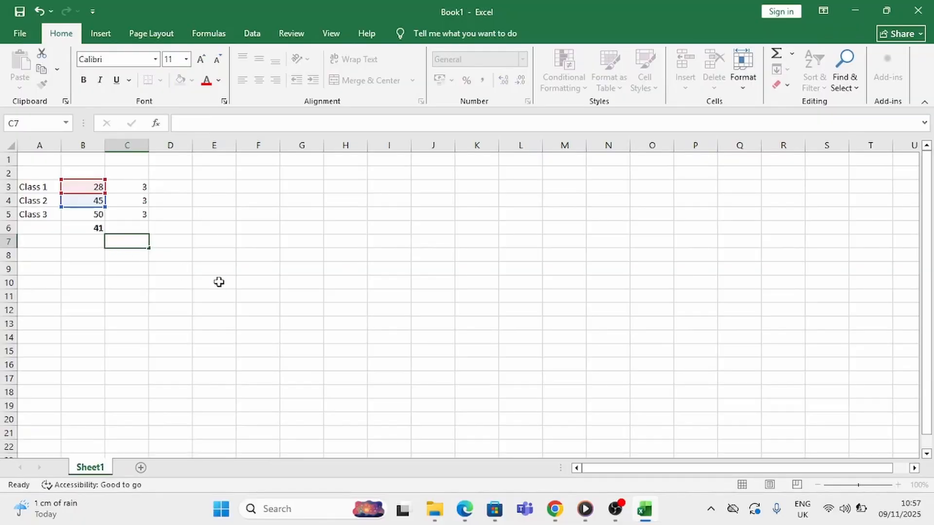
# Multiply the Class 1 number by its column C value in cell D3 with the formula =B3*C3
pyautogui.click(163, 186)
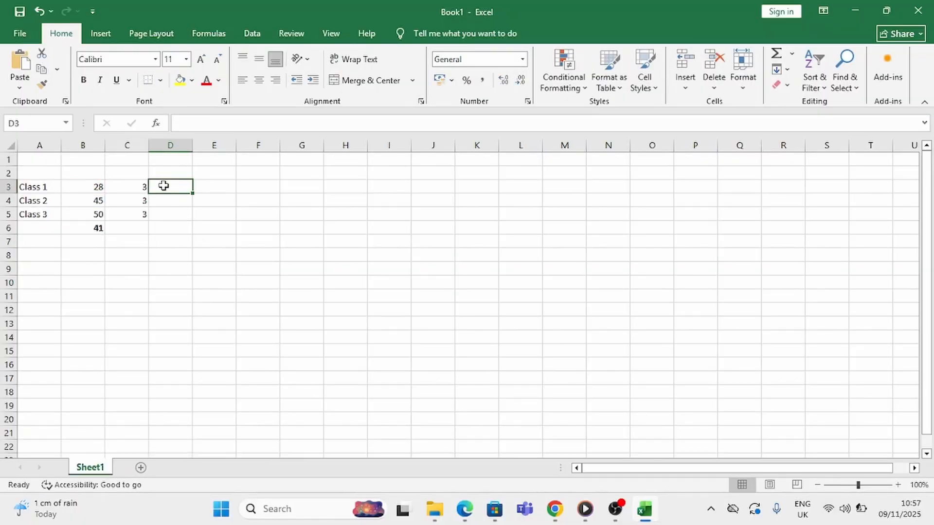
pyautogui.write('=')
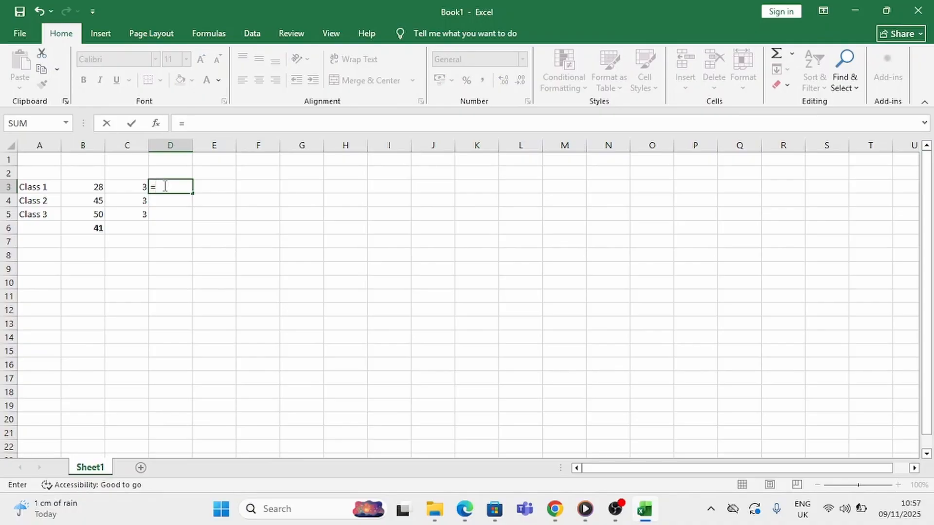
pyautogui.click(90, 188)
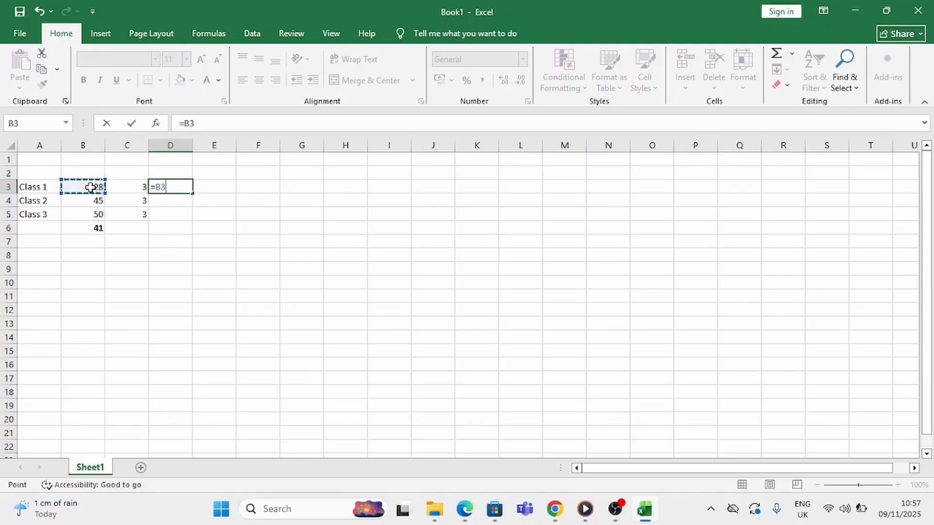
pyautogui.write('*')
pyautogui.click(127, 190)
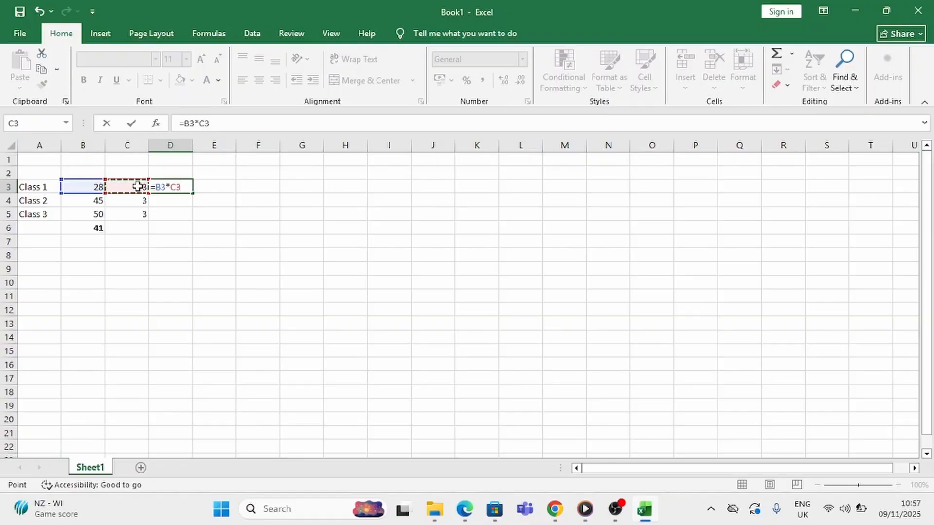
pyautogui.press('Return')
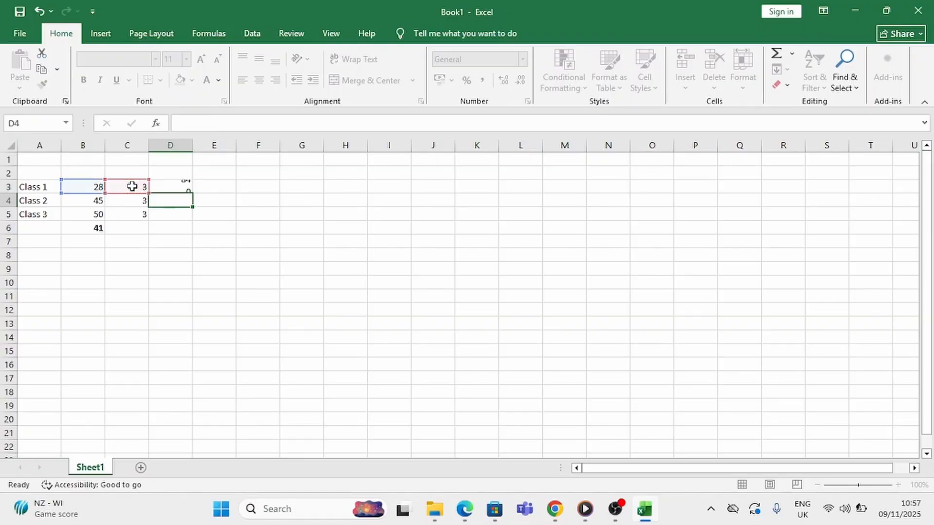
pyautogui.click(179, 185)
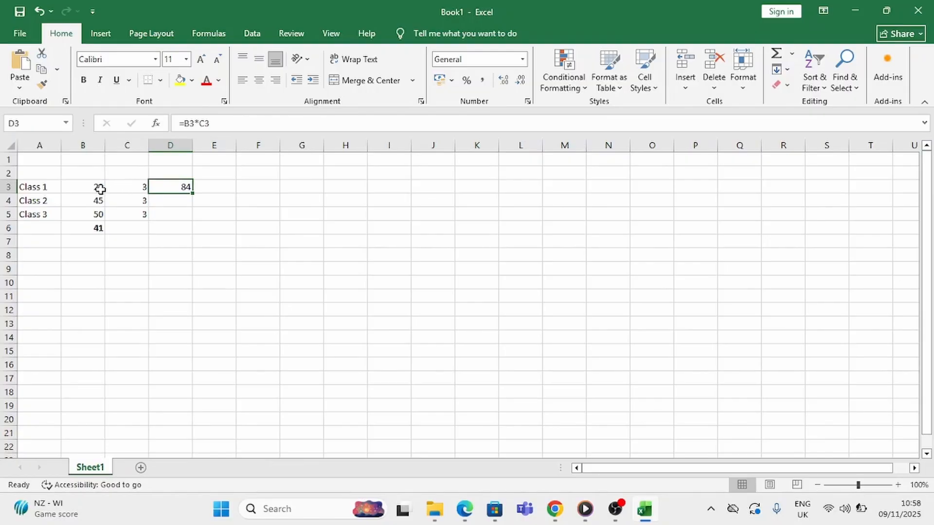
pyautogui.click(140, 187)
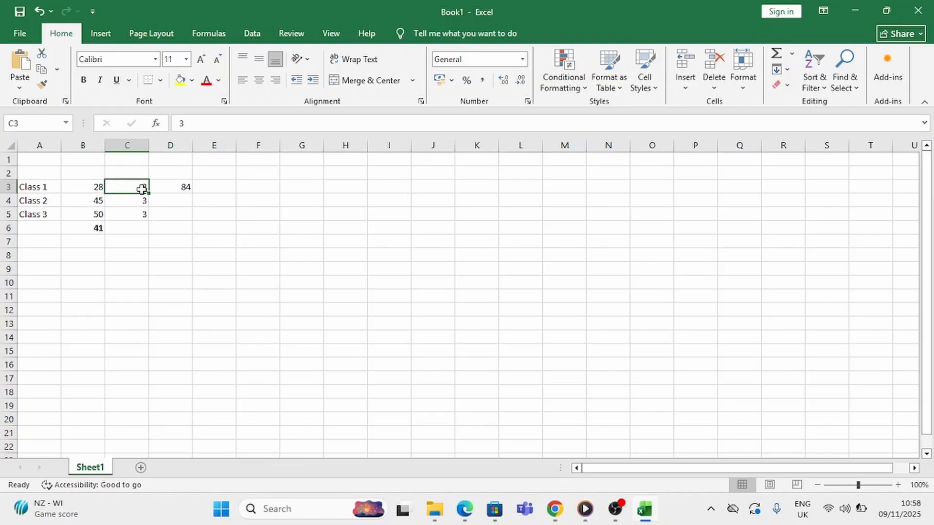
pyautogui.click(173, 188)
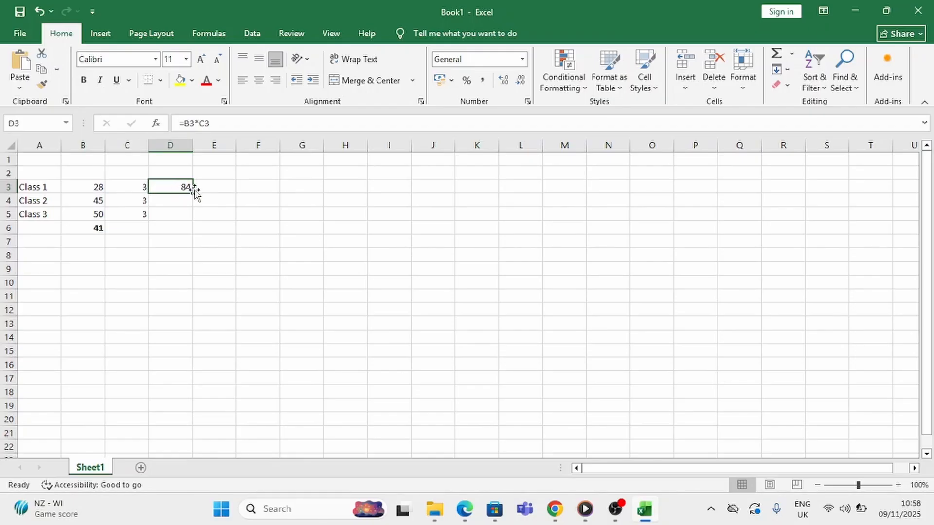
# Multiply the Class 2 number by its column C value in cell D4 with the formula =B4*C4
pyautogui.click(166, 202)
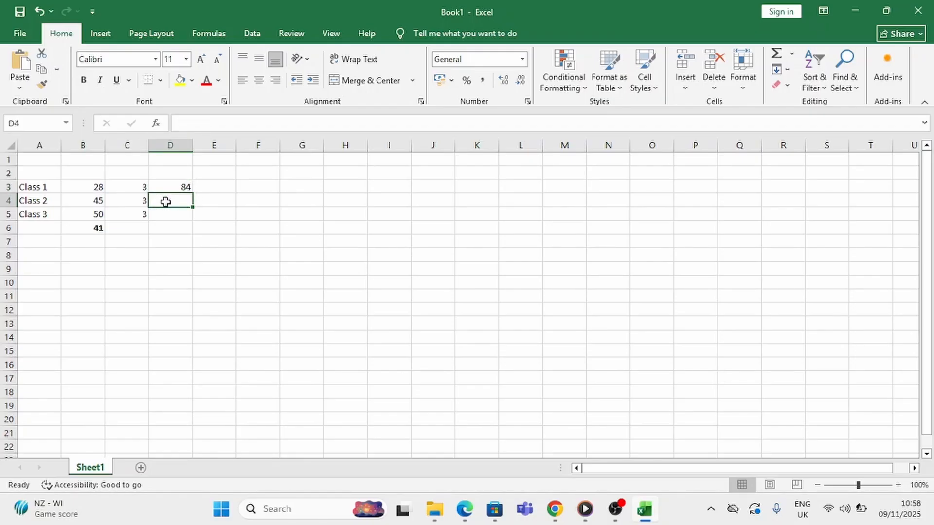
pyautogui.write('=')
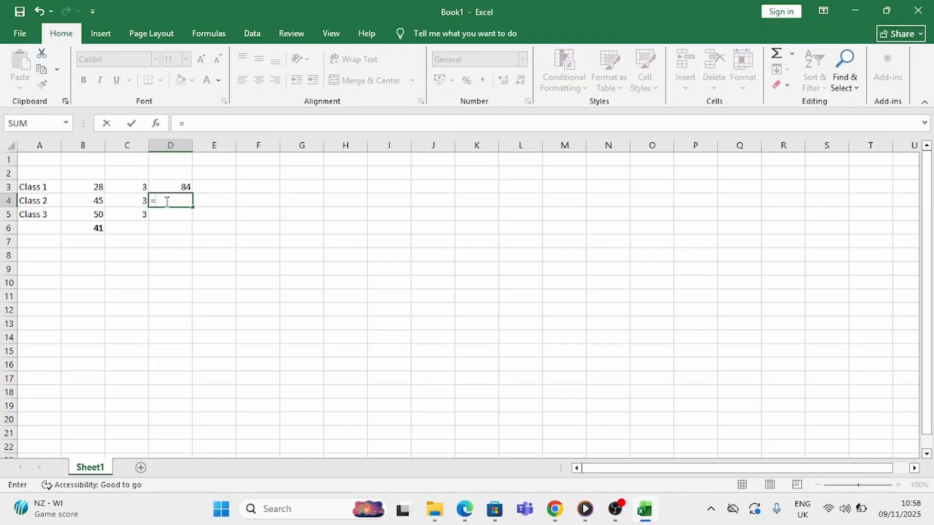
pyautogui.click(96, 200)
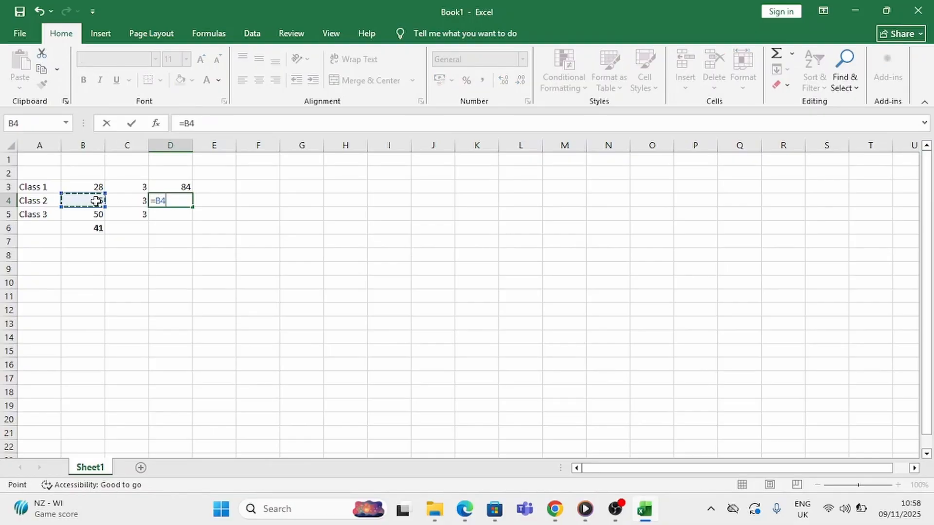
pyautogui.write('*')
pyautogui.click(129, 203)
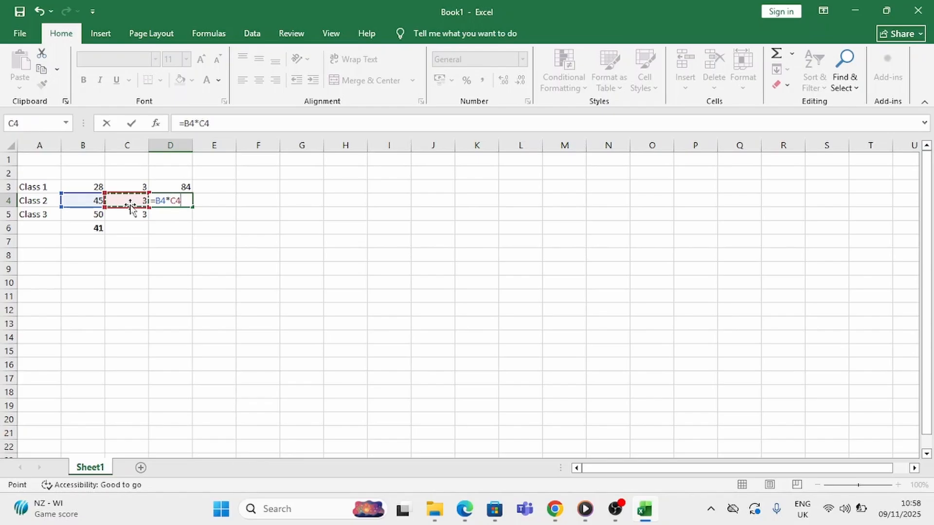
pyautogui.press('Return')
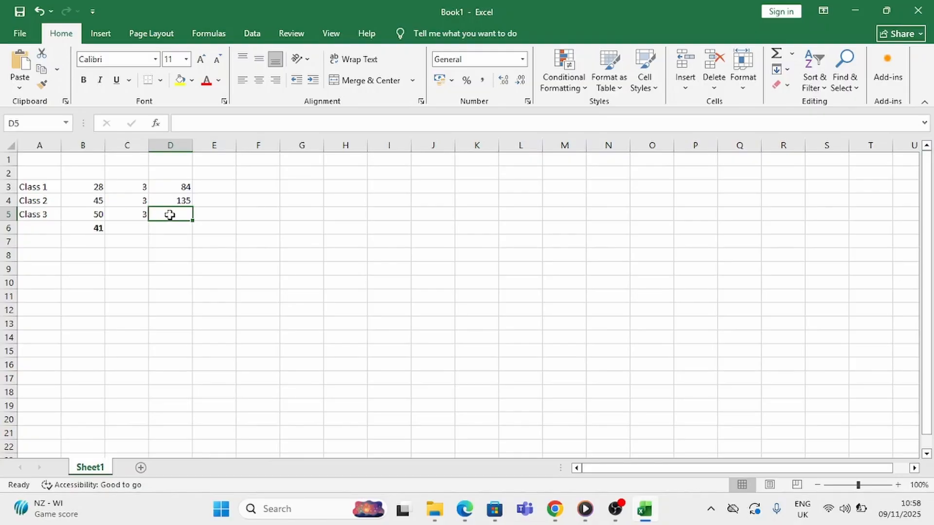
# Fill the multiplication formula from cell D4 down into D5 for Class 3 and check the copied formula
pyautogui.click(178, 201)
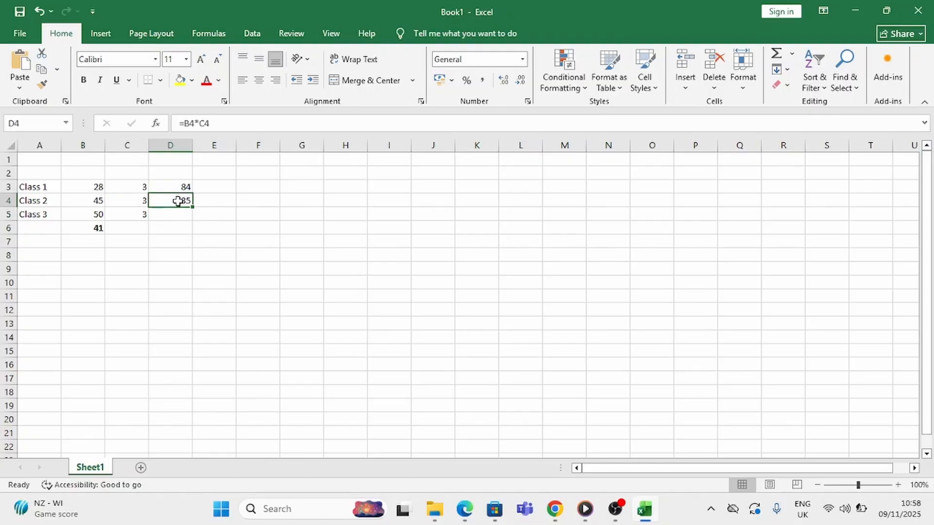
pyautogui.moveTo(193, 206); pyautogui.dragTo(193, 219)
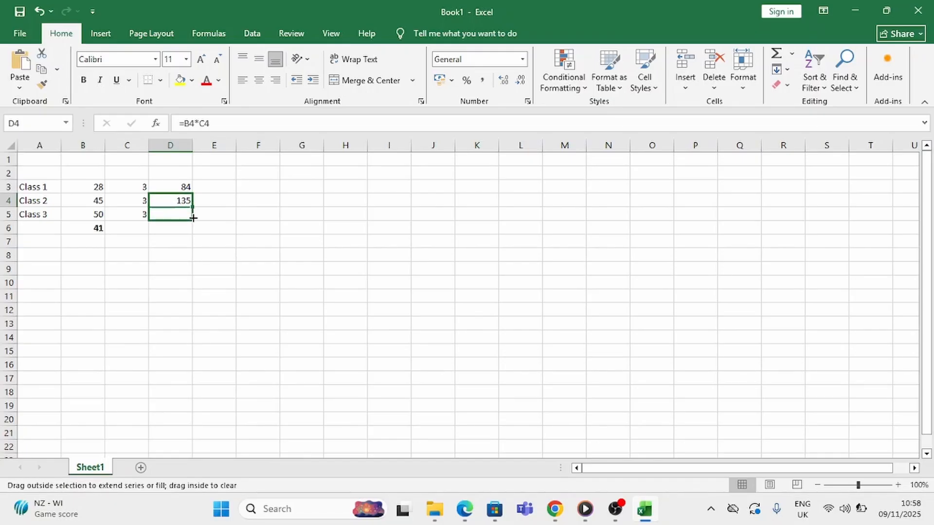
pyautogui.moveTo(193, 218); pyautogui.dragTo(194, 218)
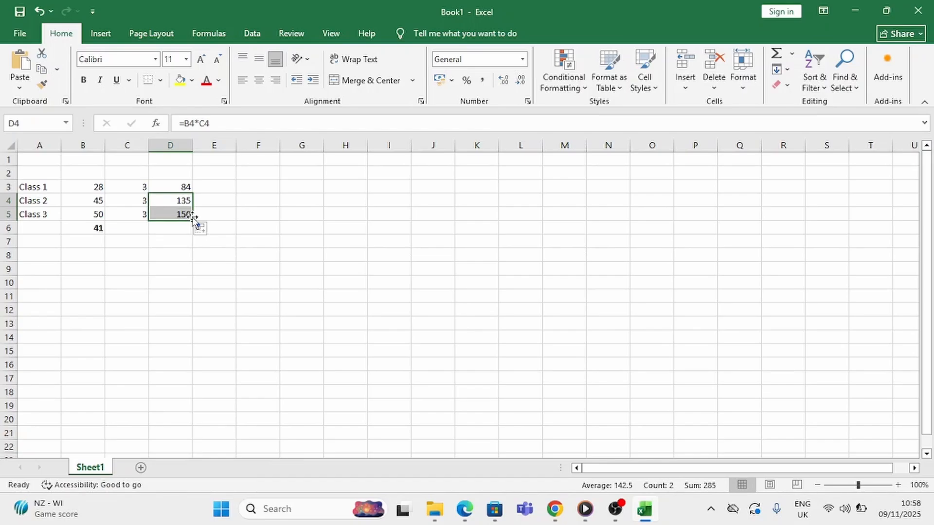
pyautogui.click(179, 214)
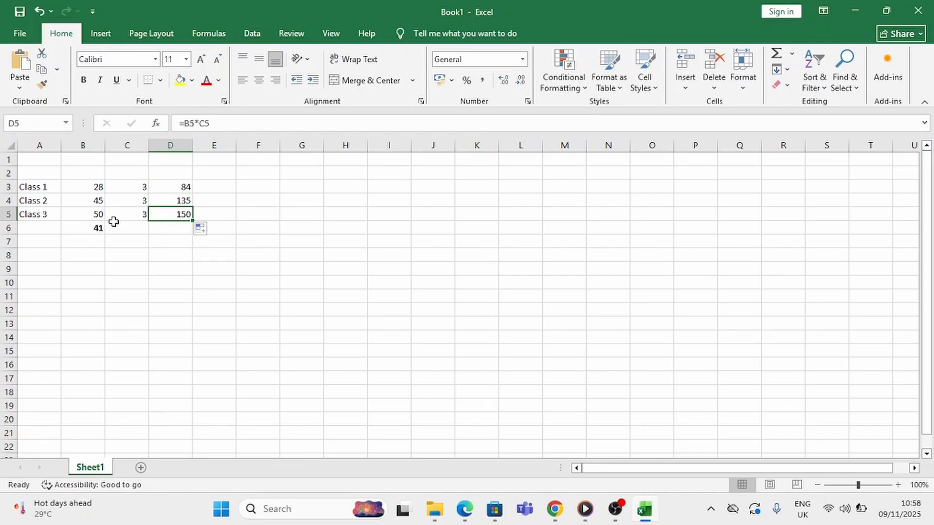
# Enter the formula =B5*C5 in cell E5 to multiply the Class 3 values by cell references
pyautogui.click(212, 215)
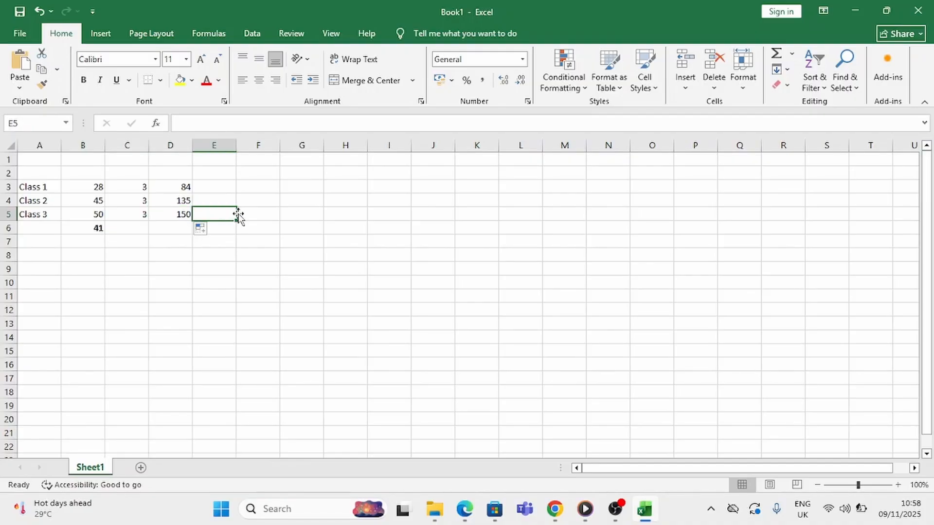
pyautogui.write('=')
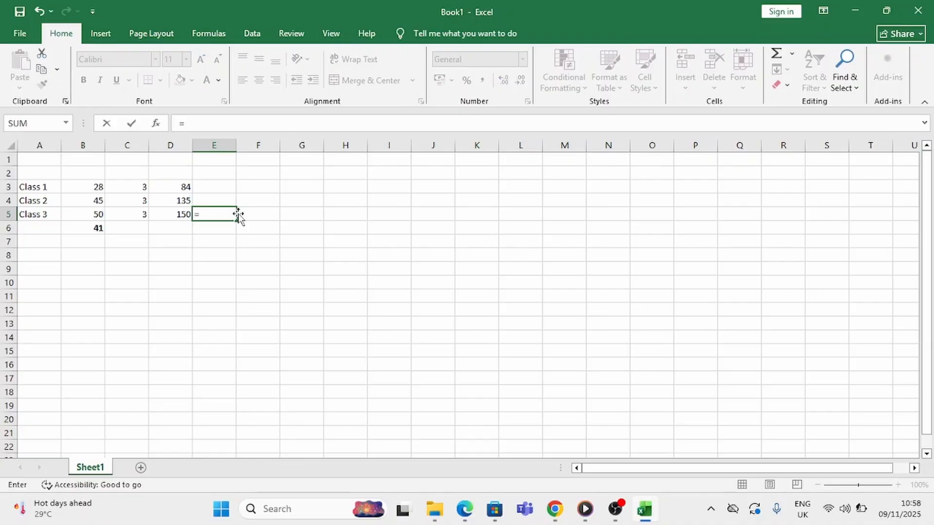
pyautogui.click(102, 213)
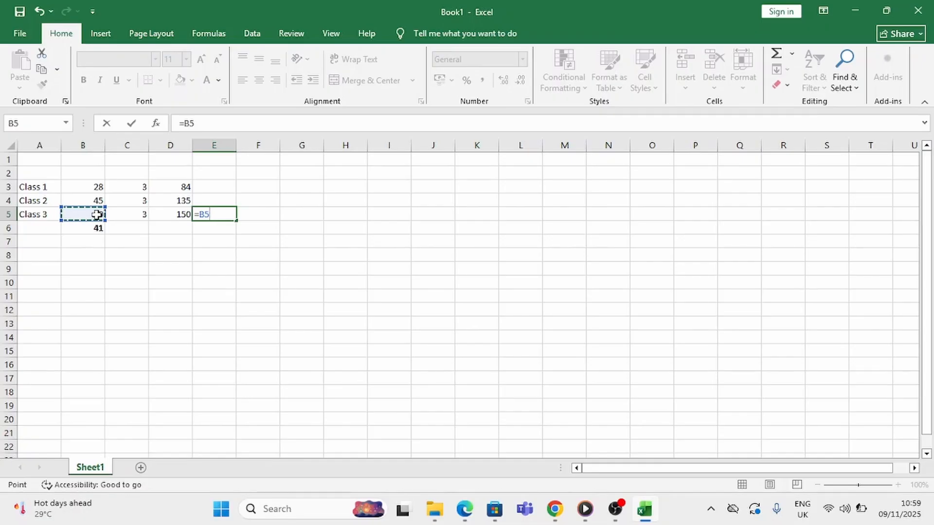
pyautogui.write('*')
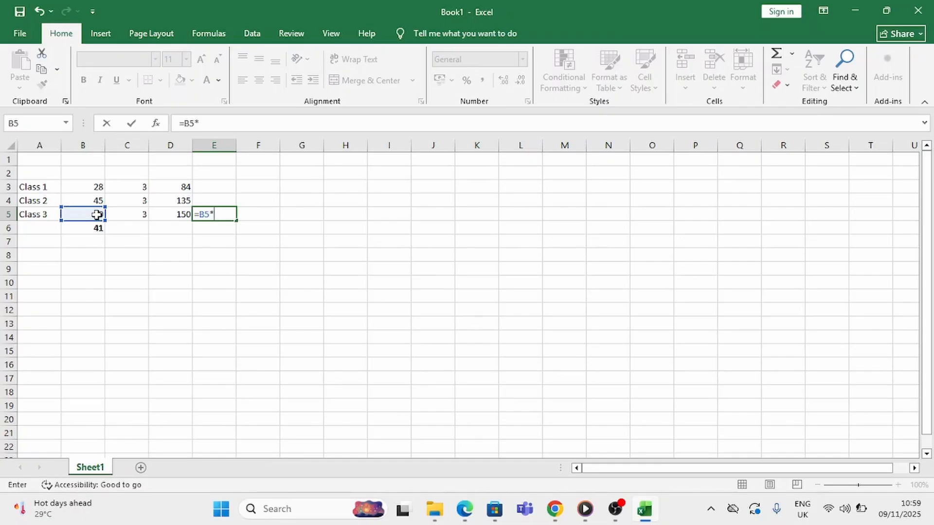
pyautogui.click(124, 216)
pyautogui.press('Return')
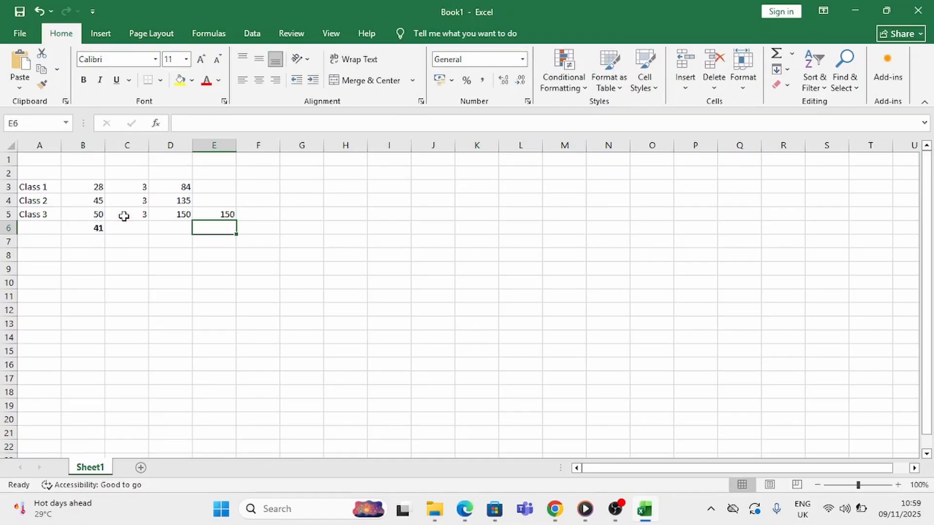
# Clear the duplicate multiplication formula from cell E5
pyautogui.click(221, 214)
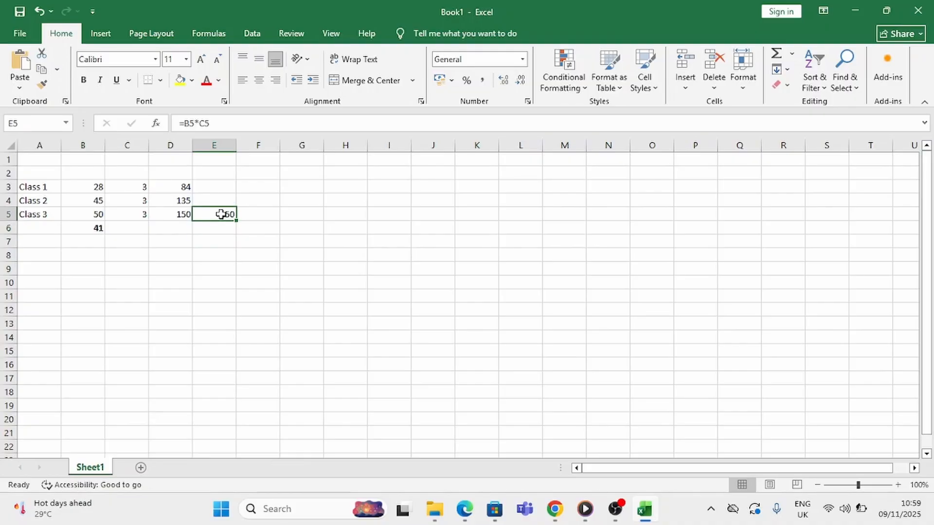
pyautogui.press('BackSpace')
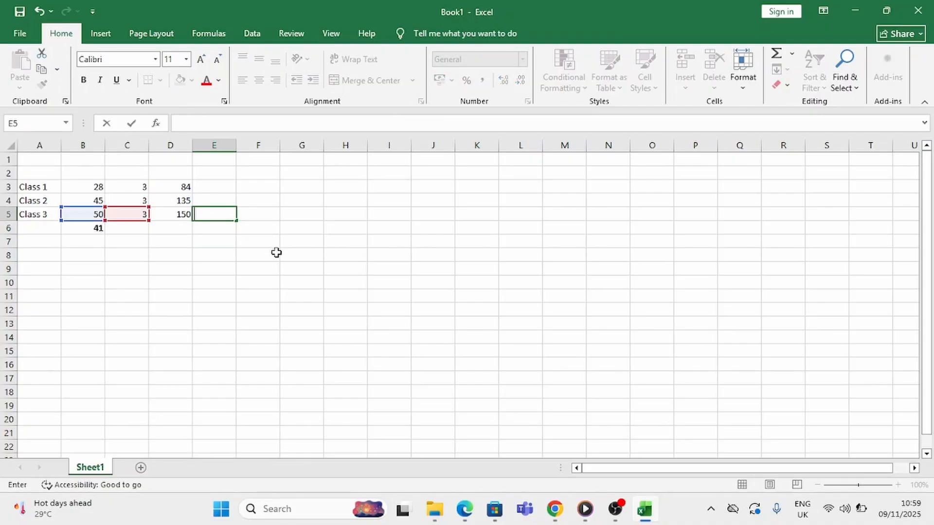
pyautogui.click(239, 266)
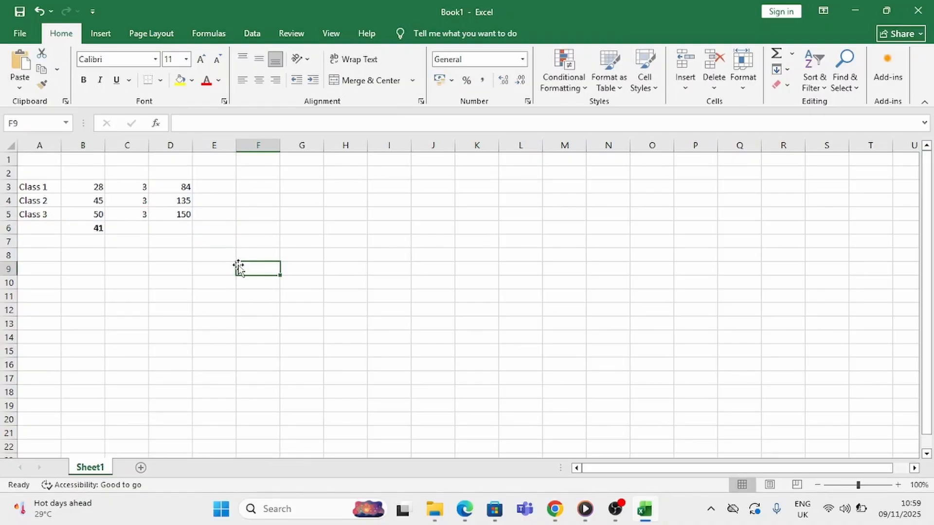